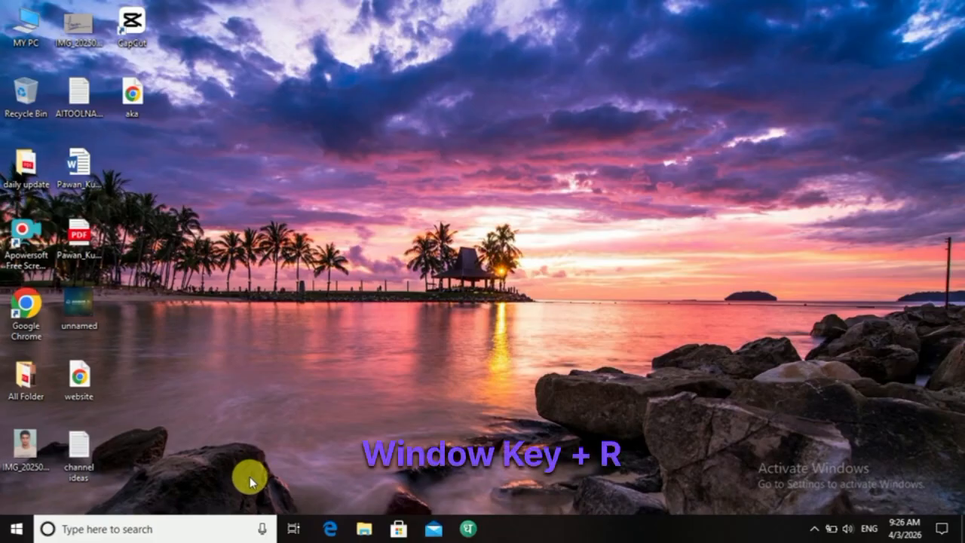
Launch Word with the run command winword and start a new blank document.
key(super+r)
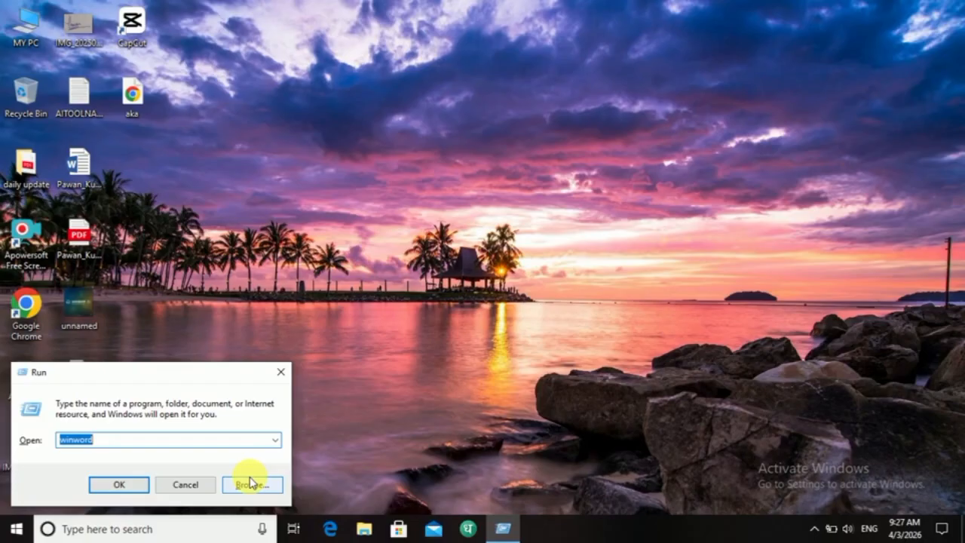
key(BackSpace)
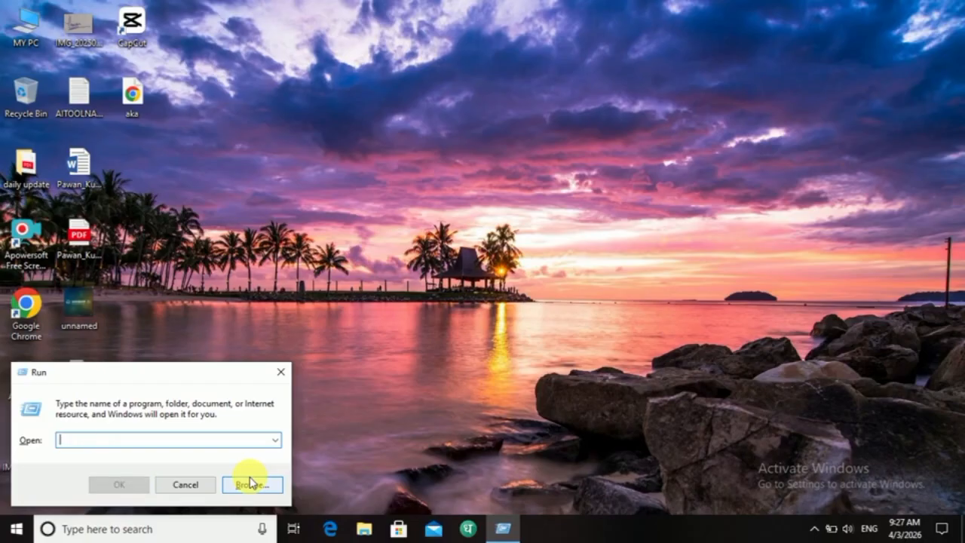
text(wi)
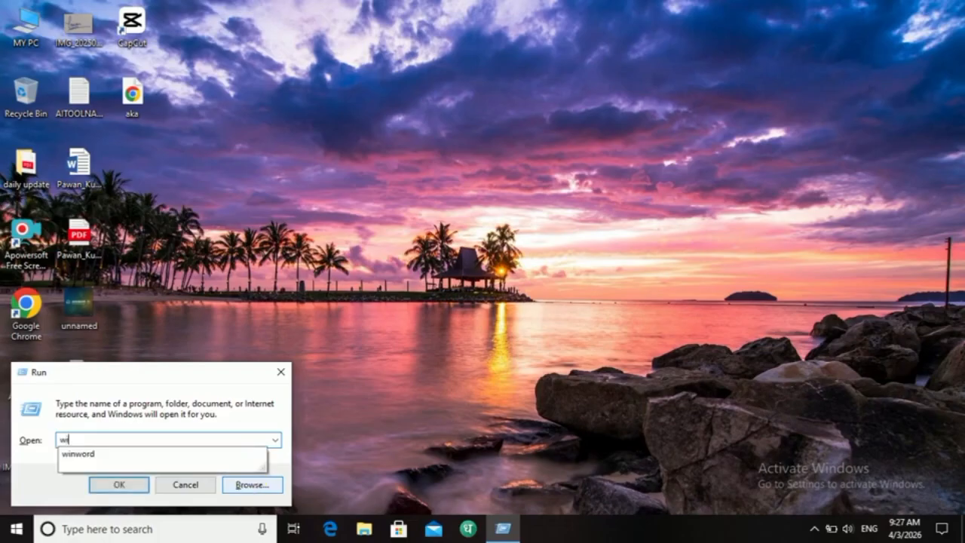
text(nword)
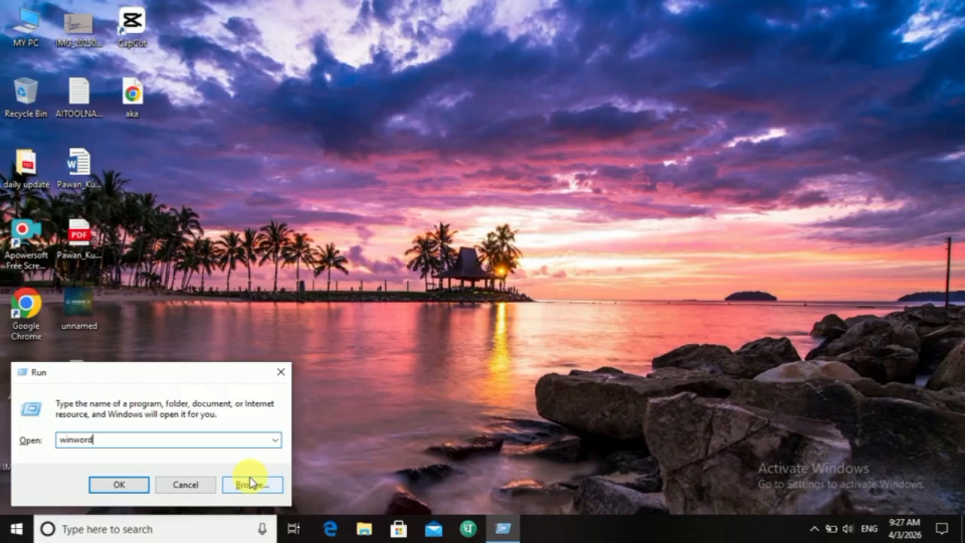
key(Return)
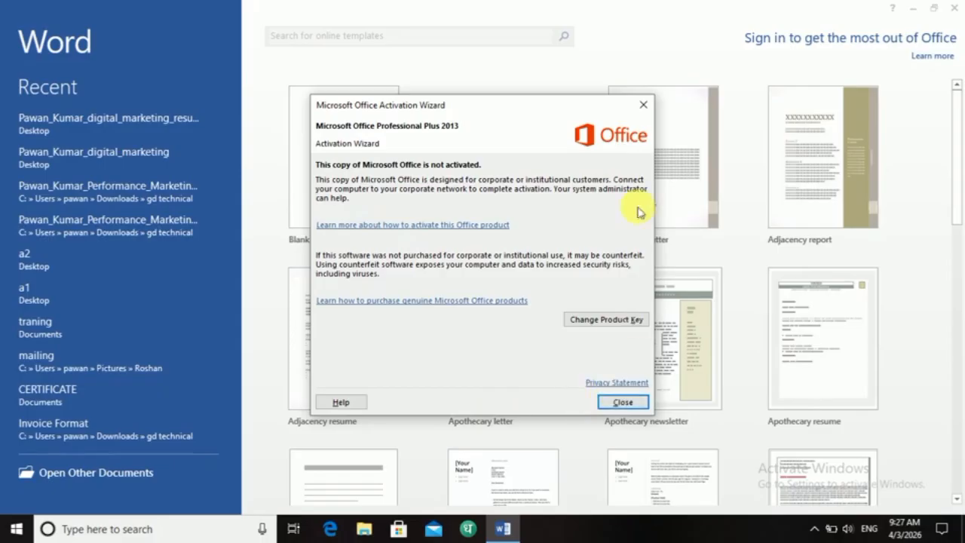
click(643, 106)
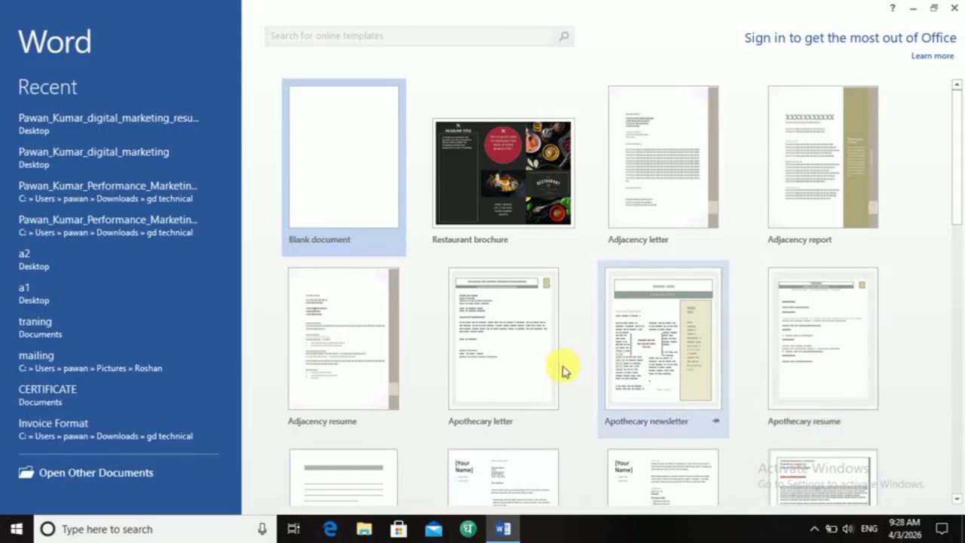
click(344, 176)
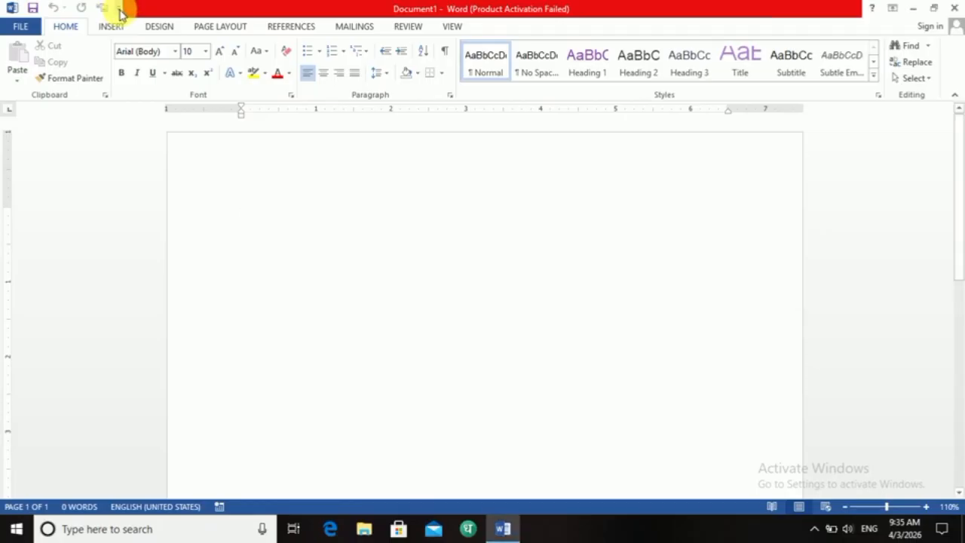
Add the New and Open commands to the Quick Access Toolbar.
click(120, 12)
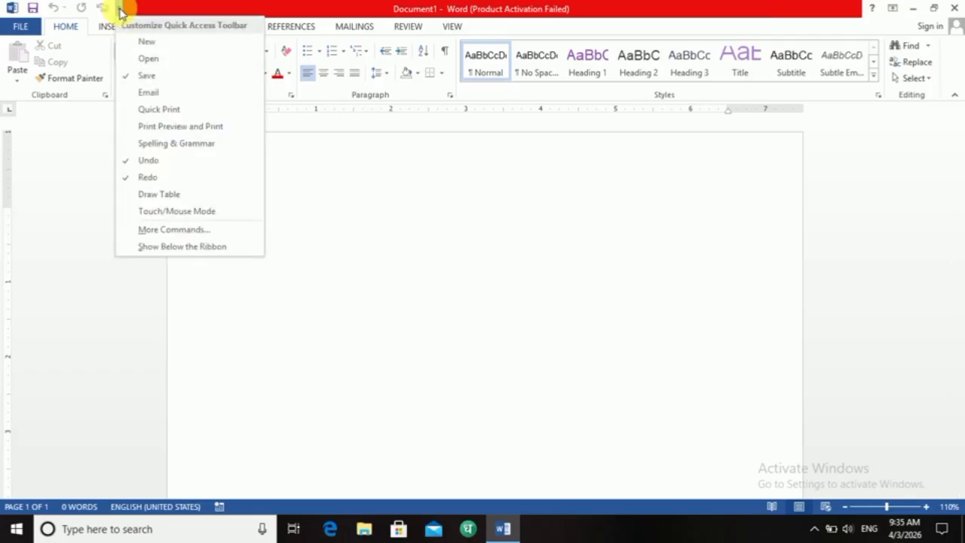
click(147, 43)
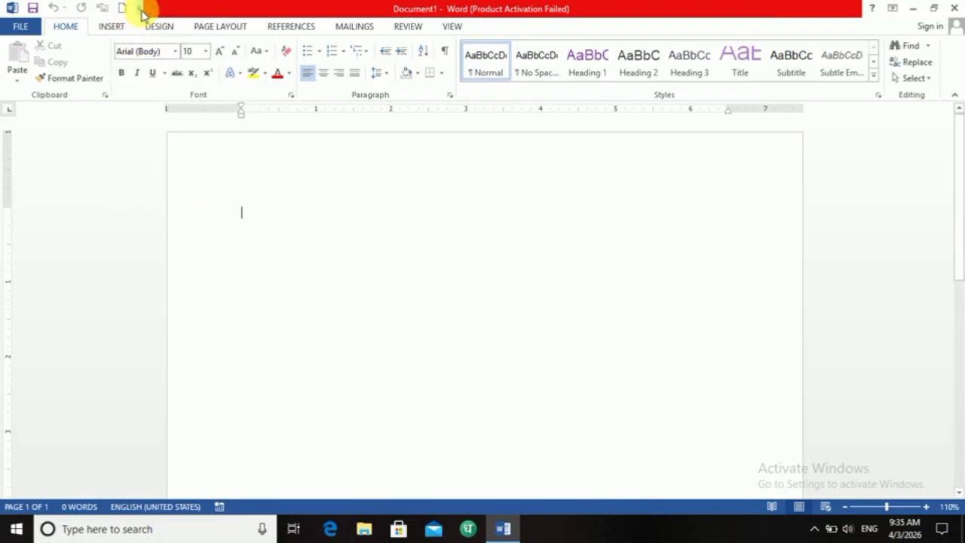
click(139, 9)
click(161, 59)
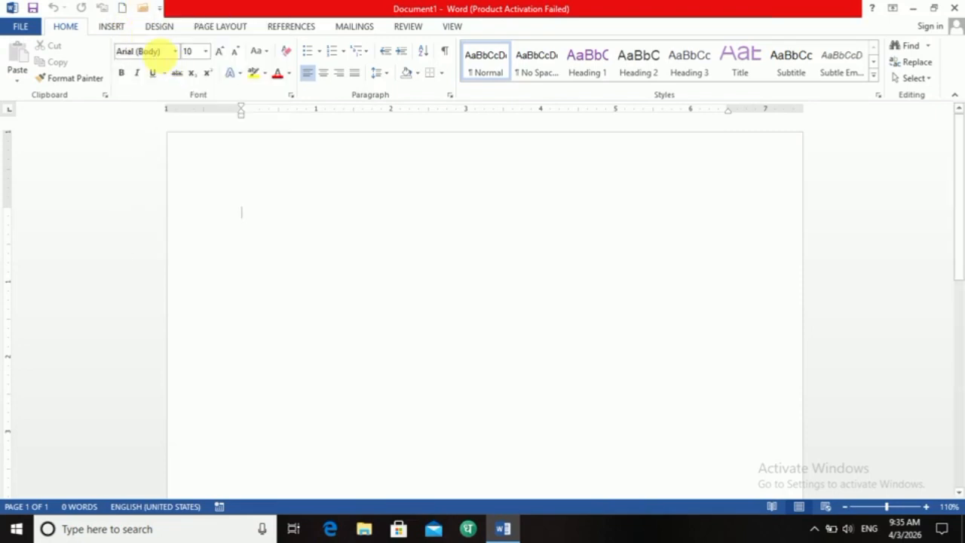
Remove the New and Open commands from the Quick Access Toolbar.
click(159, 9)
click(167, 41)
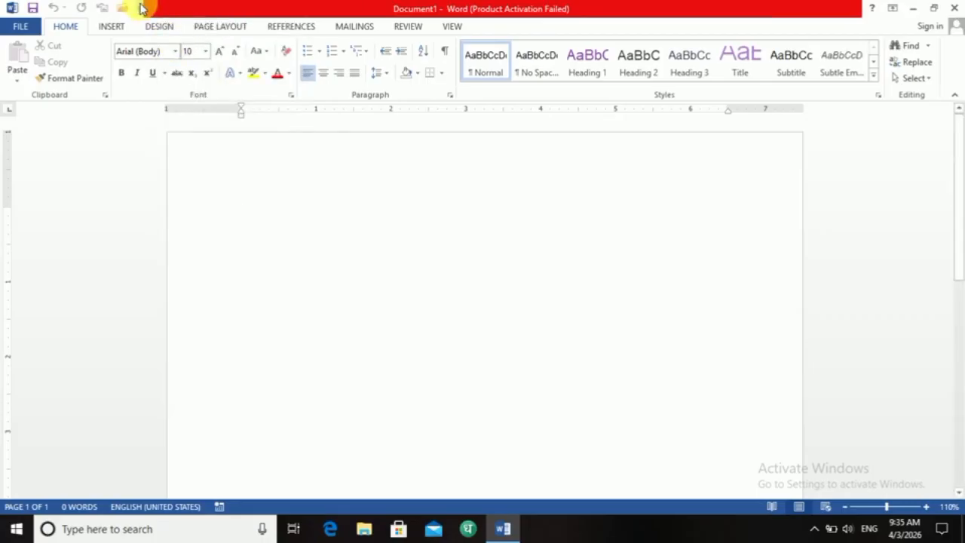
click(140, 9)
click(160, 59)
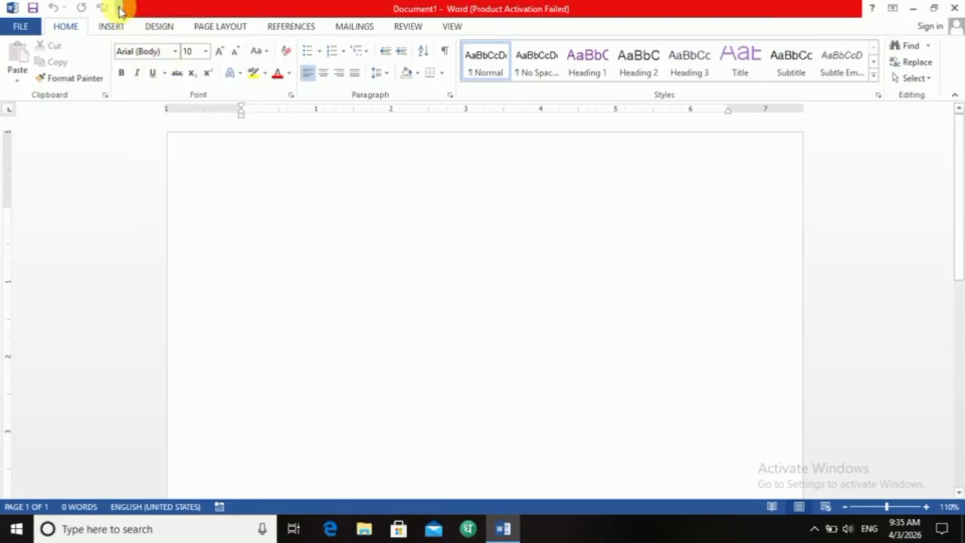
Add the Delete Comment command from the full list of popular commands to the Quick Access Toolbar.
click(119, 8)
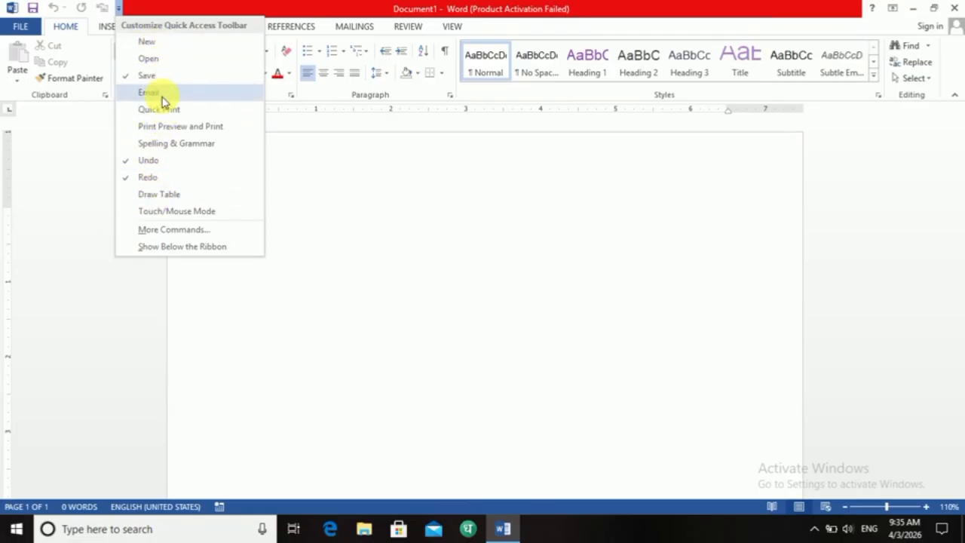
click(169, 230)
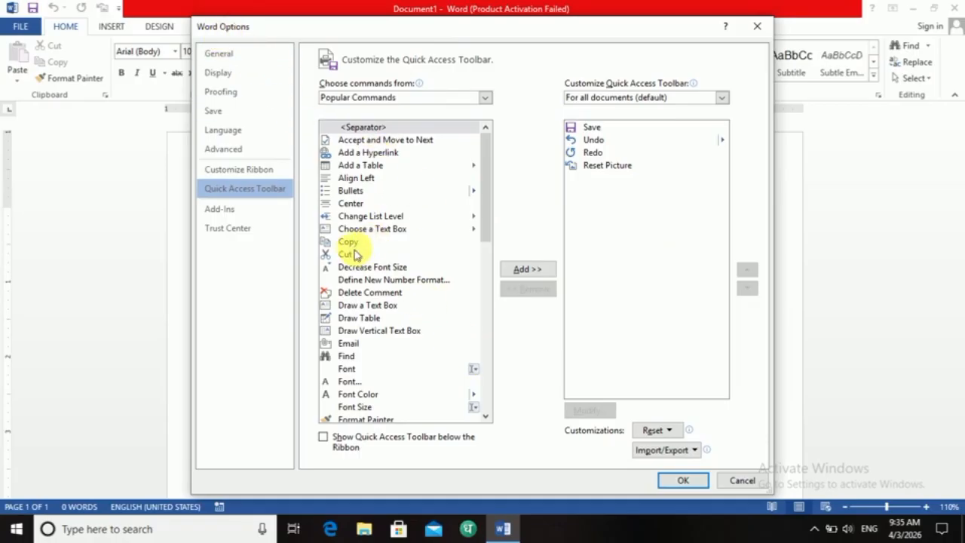
click(354, 294)
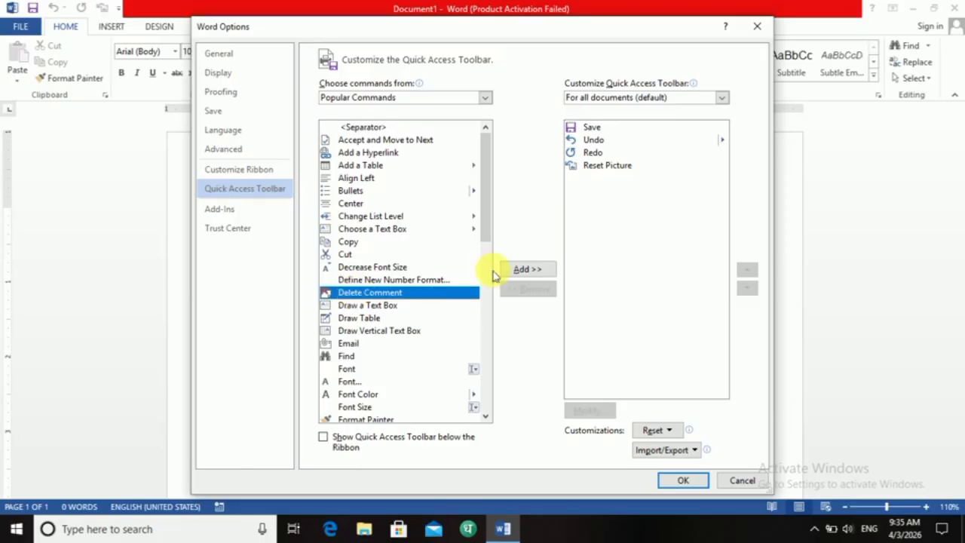
click(525, 270)
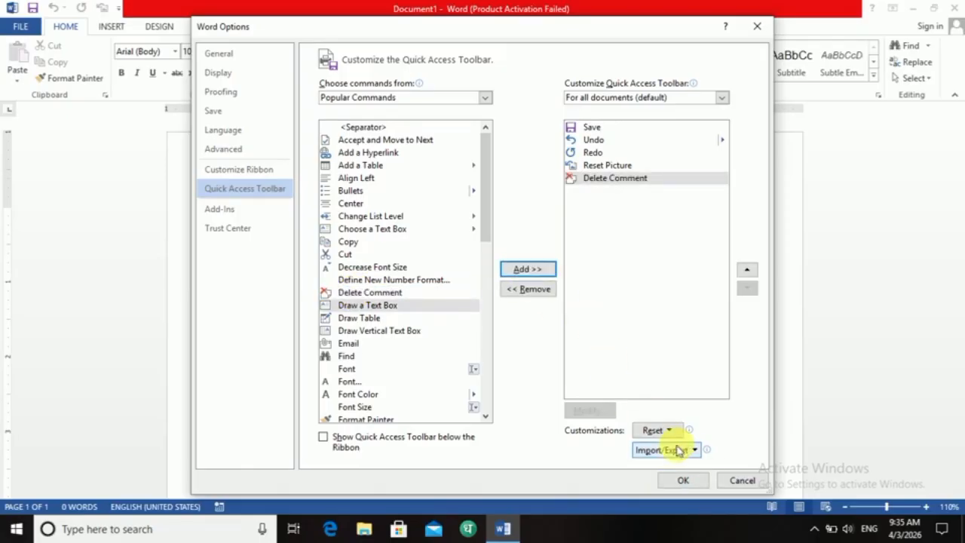
click(682, 480)
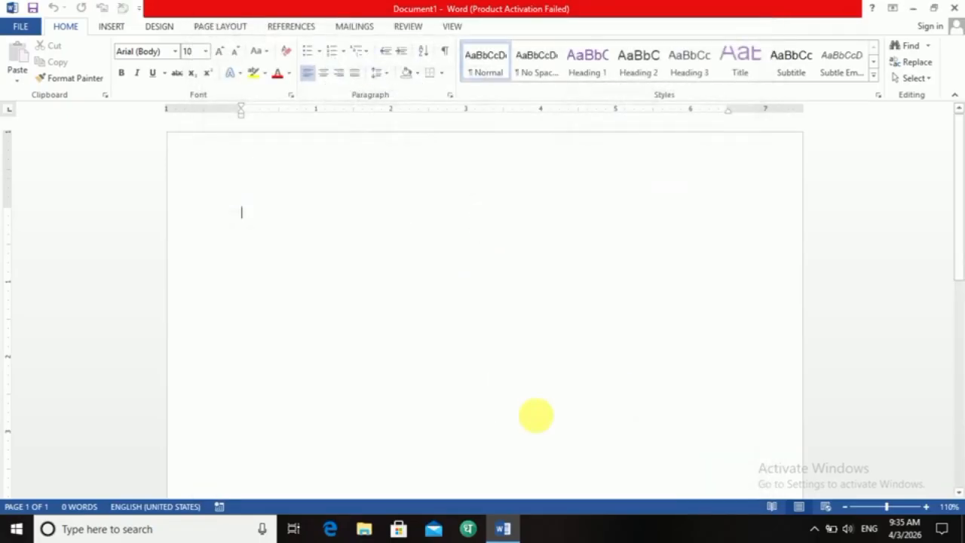
Remove the Delete Comment command from the Quick Access Toolbar in the Word options.
click(139, 12)
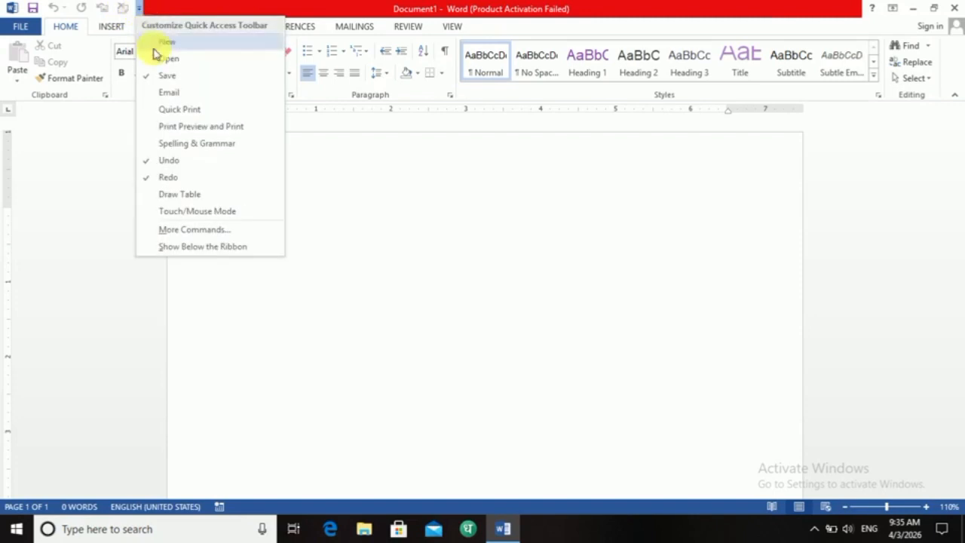
click(188, 230)
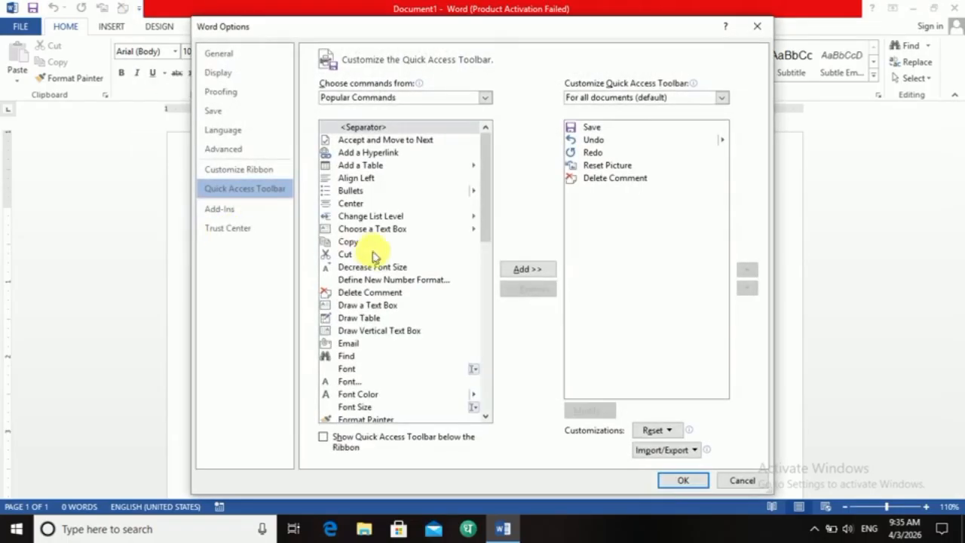
click(611, 180)
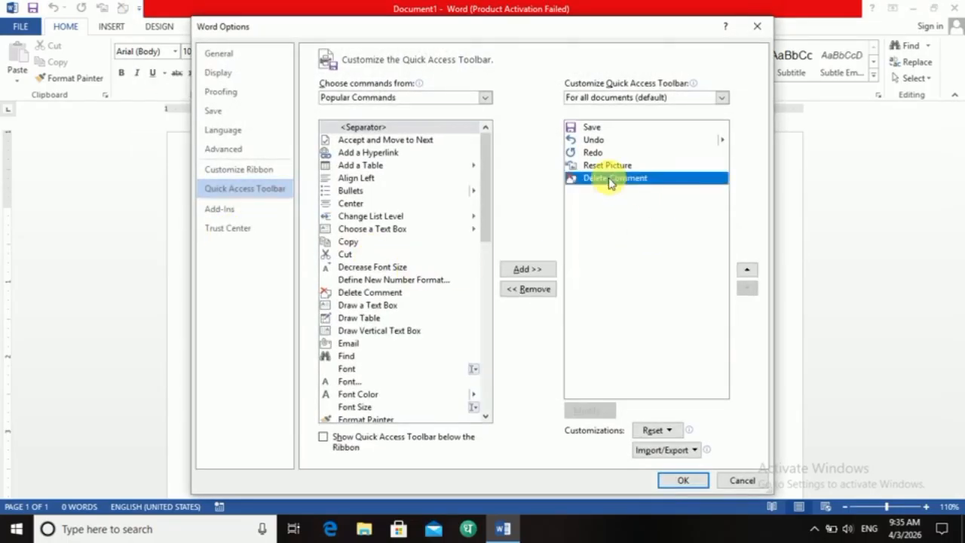
click(532, 290)
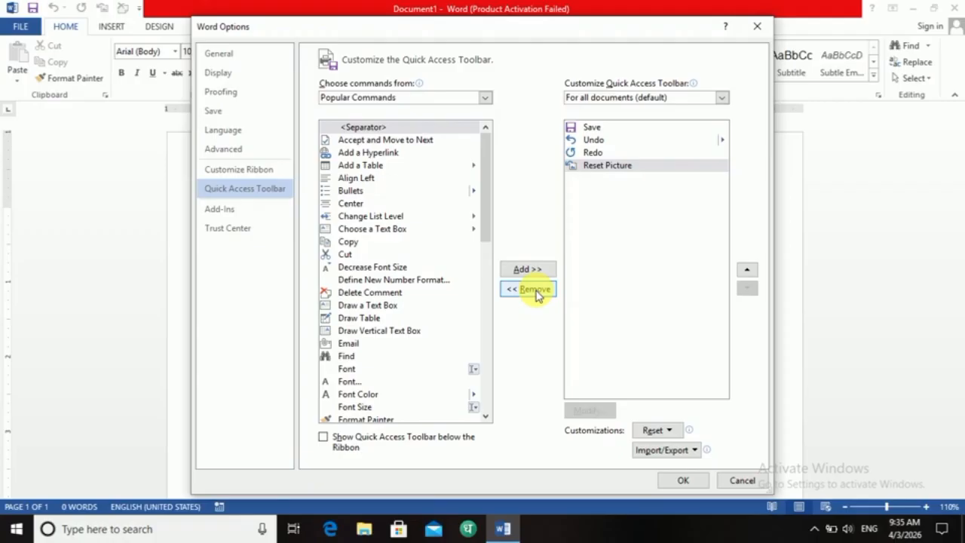
click(683, 479)
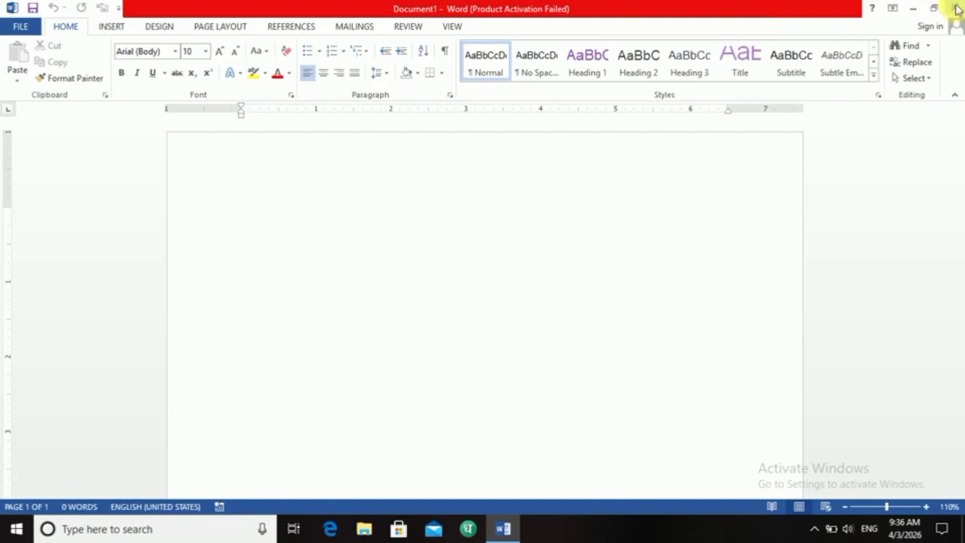
Minimize the document window to the desktop and bring it back.
click(913, 9)
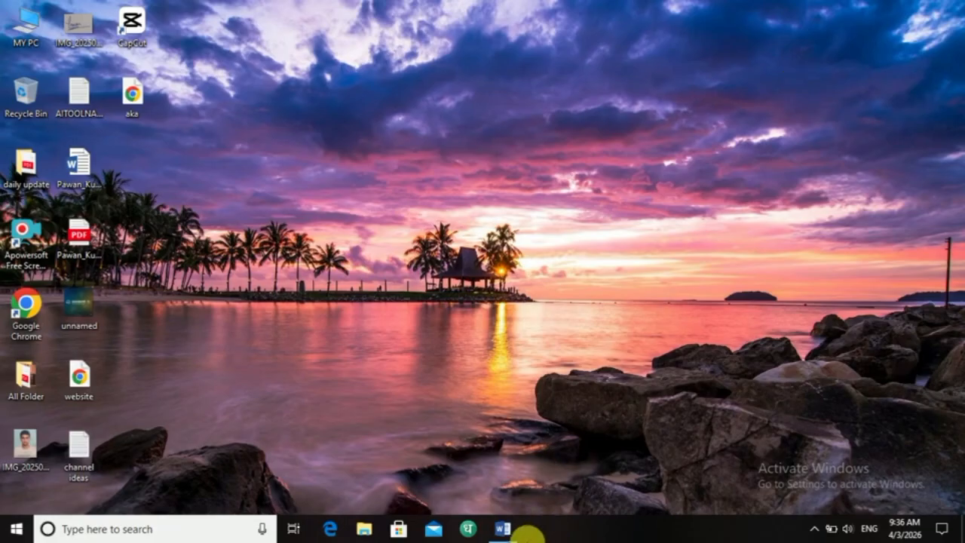
mouse_move(507, 533)
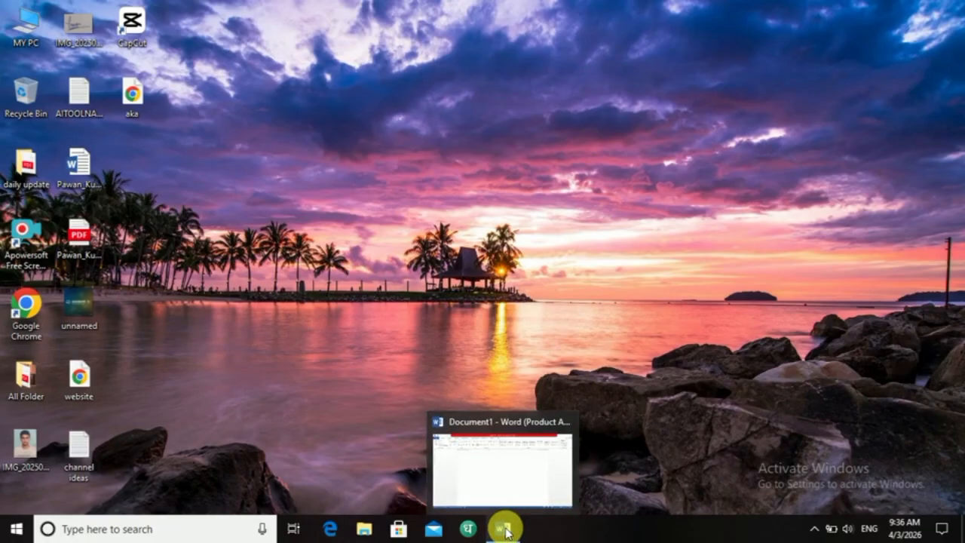
click(505, 531)
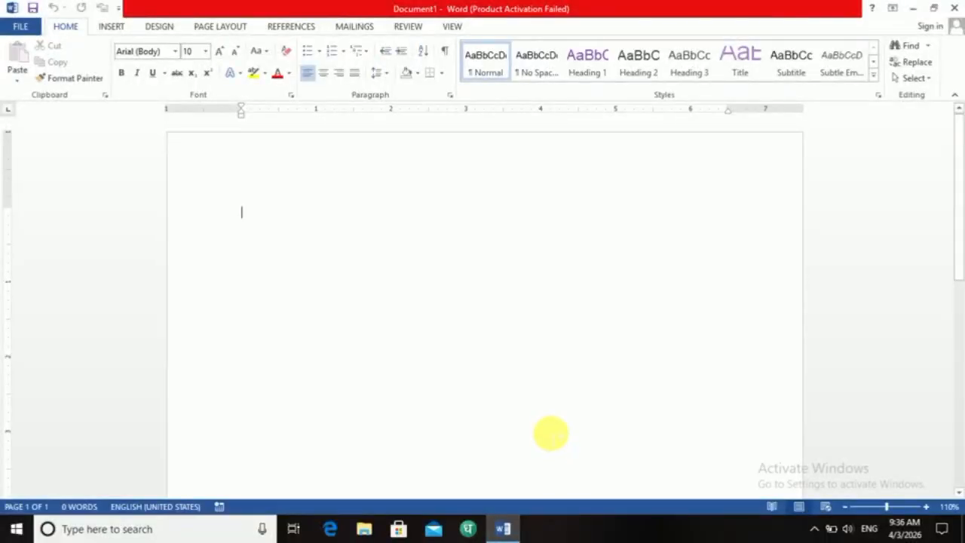
Restore the window down to resize it and move it to the middle of the desktop, and maximize it again.
click(934, 13)
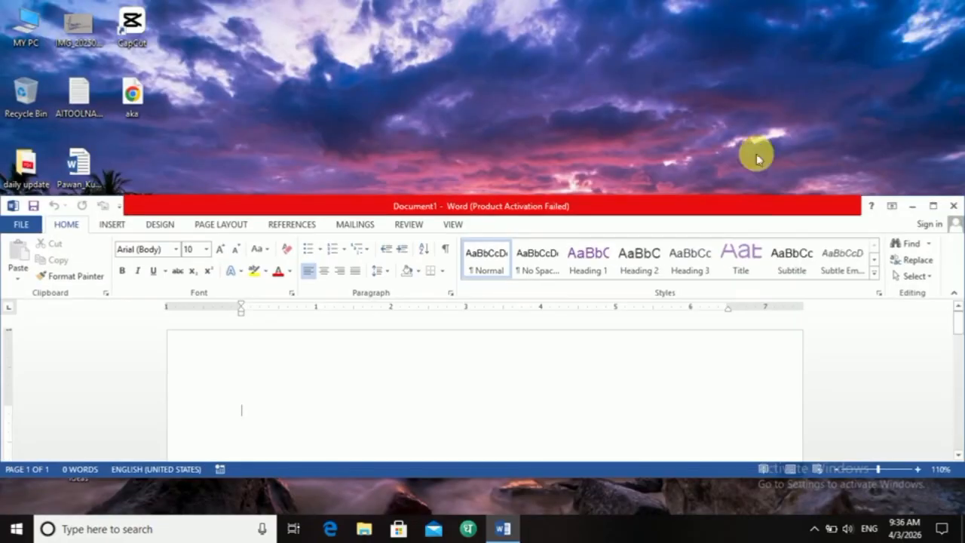
drag(946, 350, 502, 360)
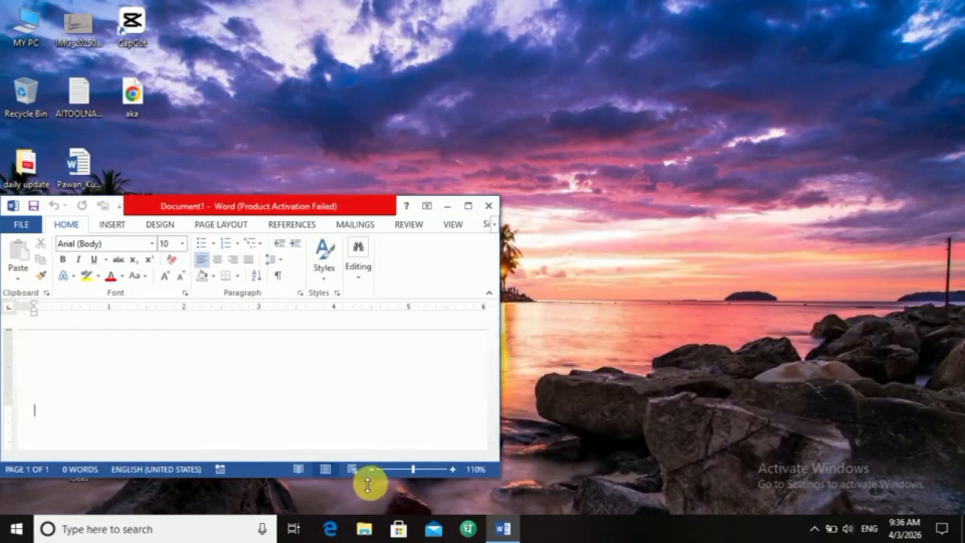
drag(369, 477, 366, 515)
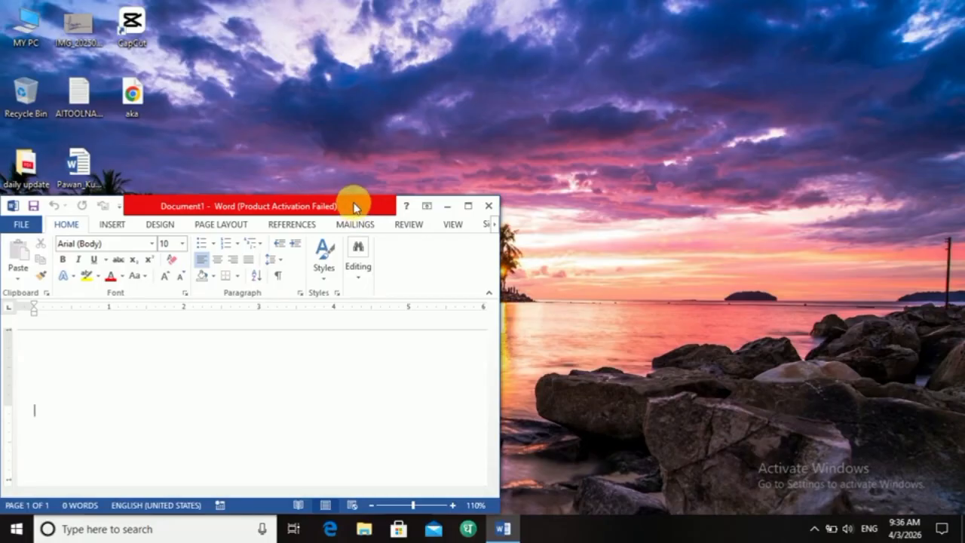
drag(357, 203, 632, 123)
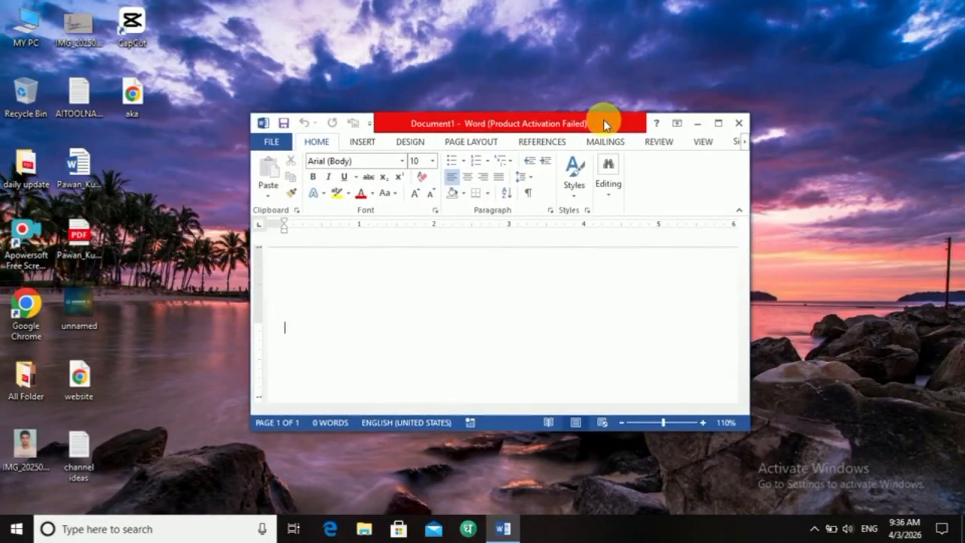
click(719, 123)
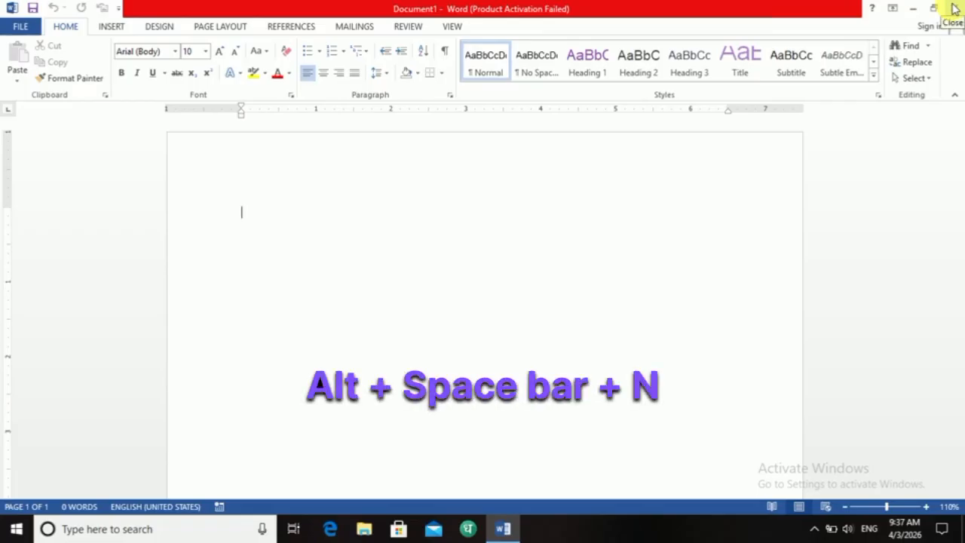
Minimize the document window twice through its window control commands, bringing it back to the front each time.
key(alt+space)
key(n)
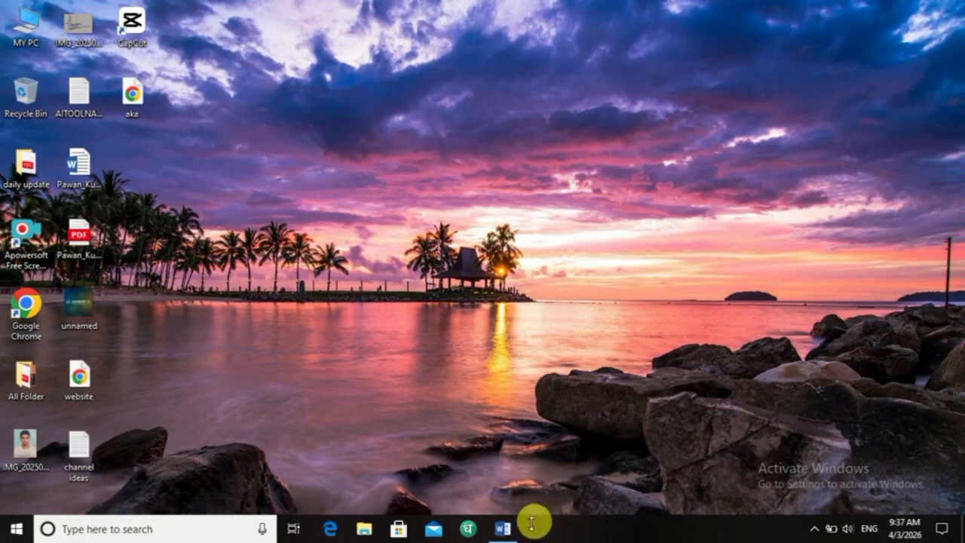
click(505, 528)
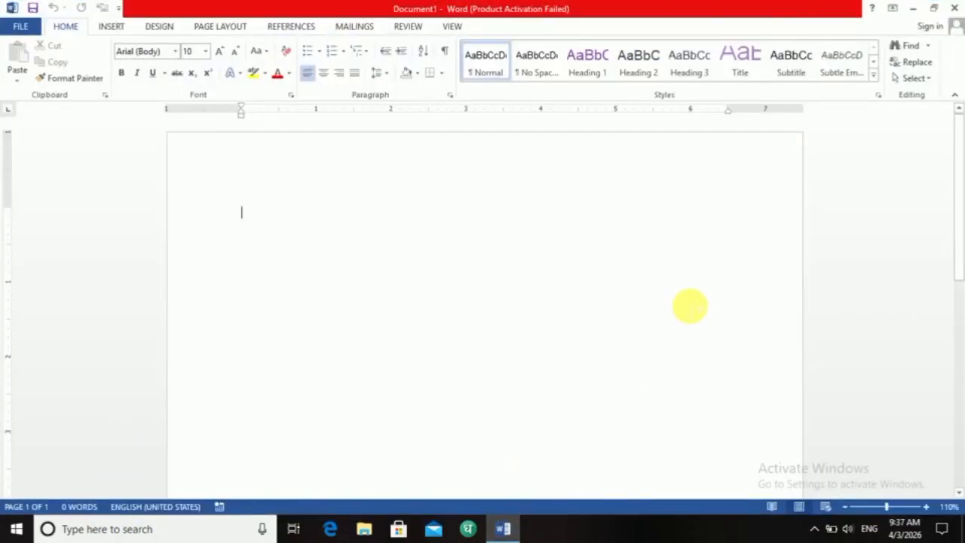
key(alt+space)
key(n)
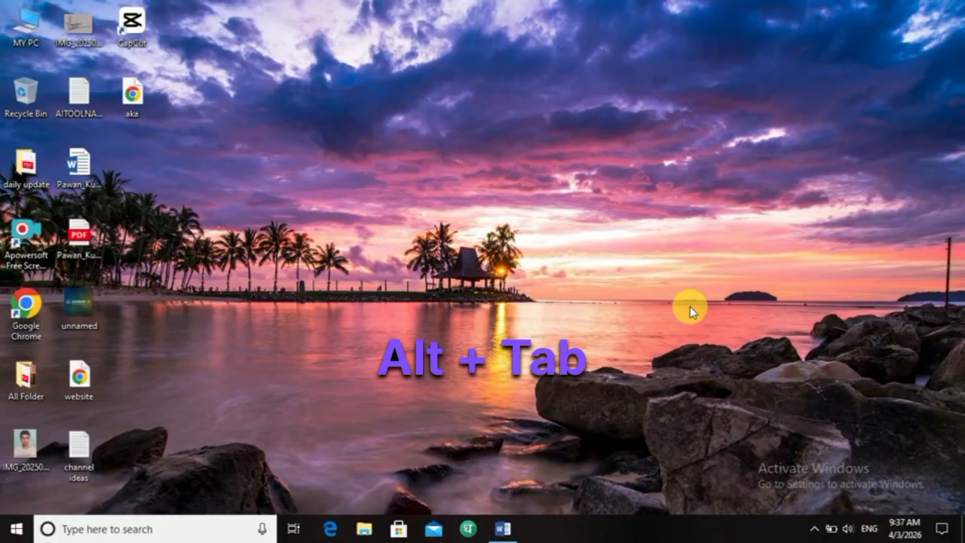
key(alt+Tab)
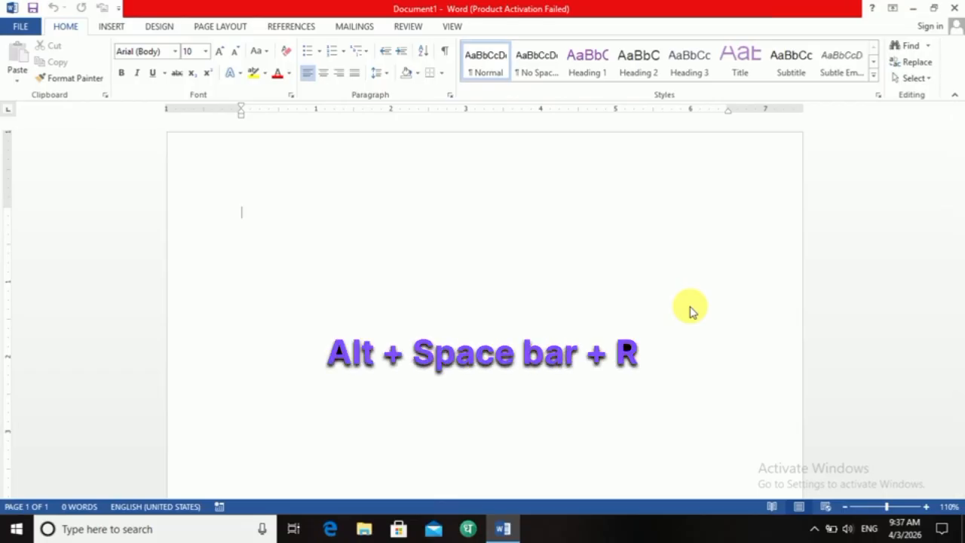
Restore the maximized document window down and maximize it again through its window control commands.
key(alt+space)
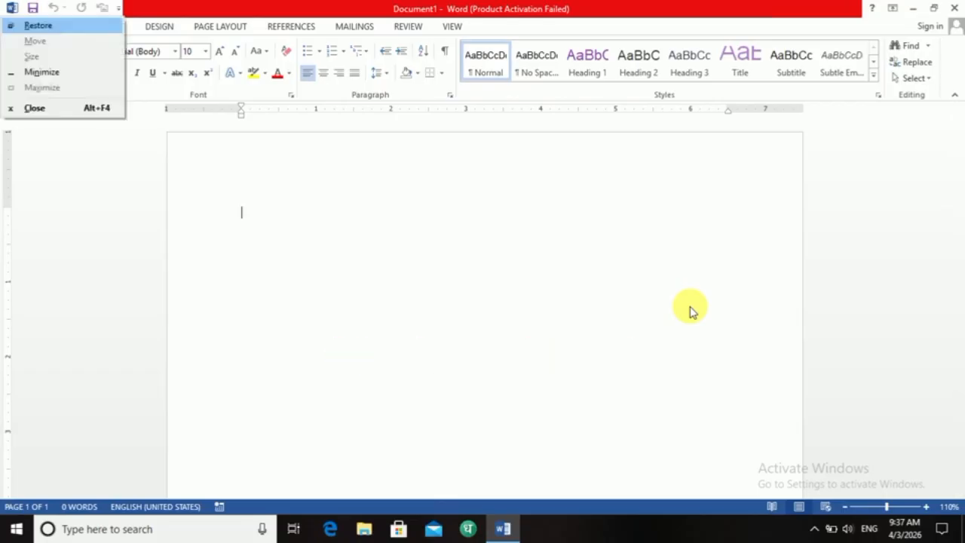
key(r)
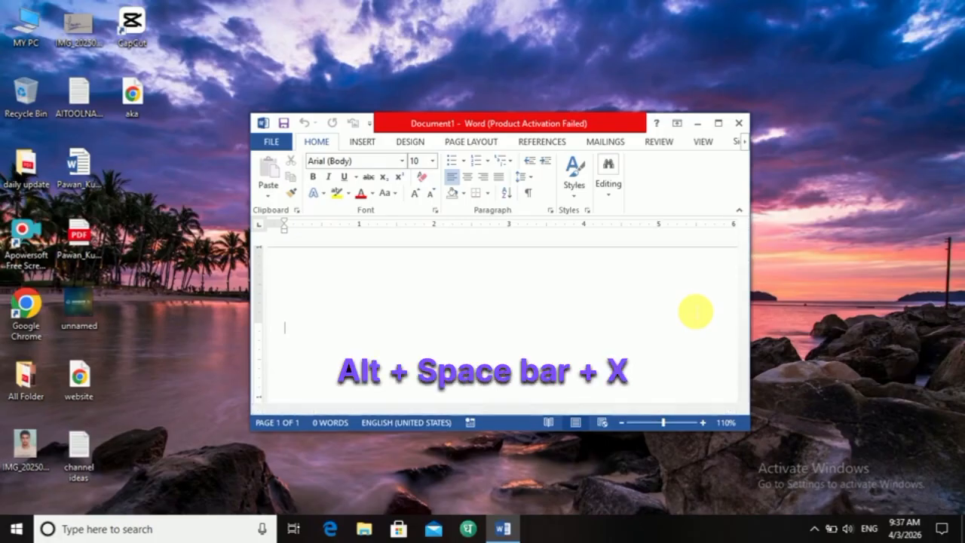
key(alt+space)
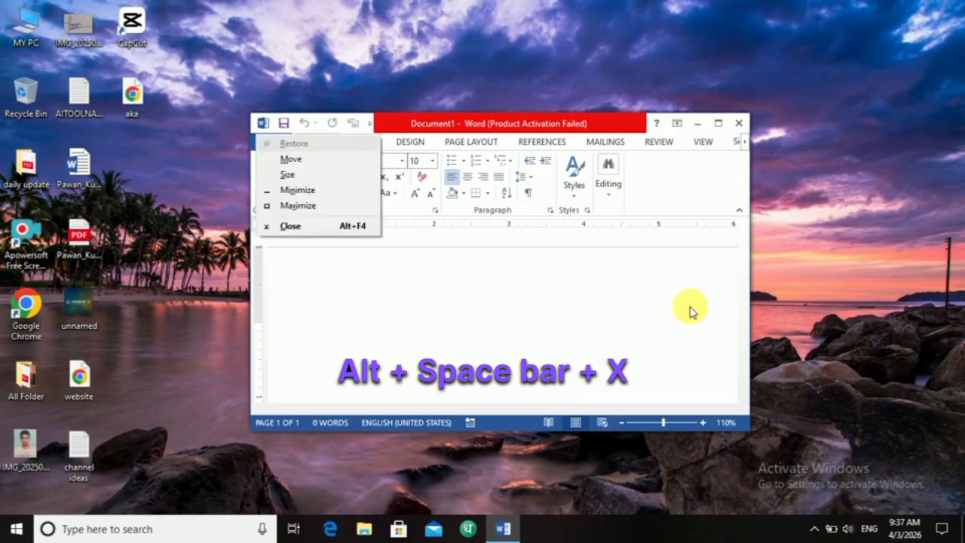
key(x)
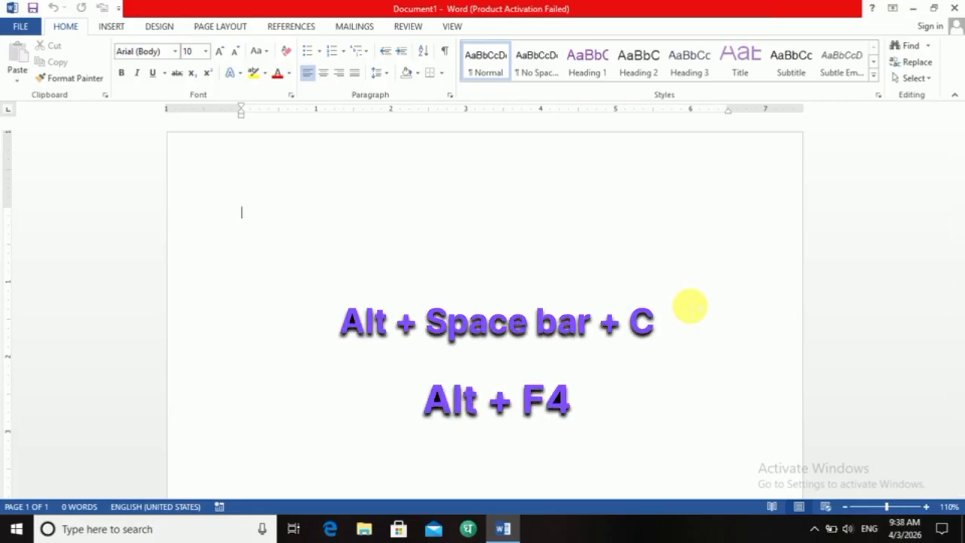
Close Word, relaunch it with the winword run command, dismiss the activation notice and create a blank document.
key(alt+space)
key(c)
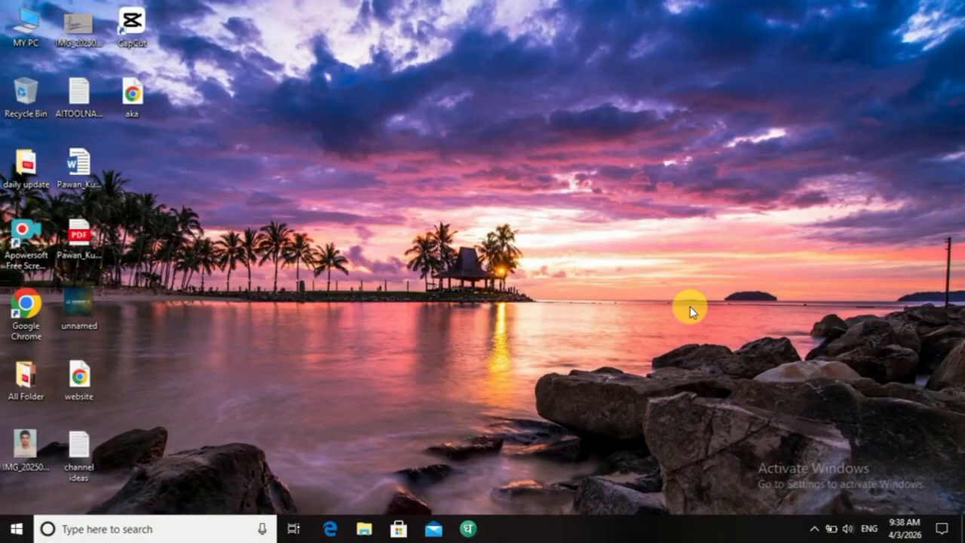
key(super+r)
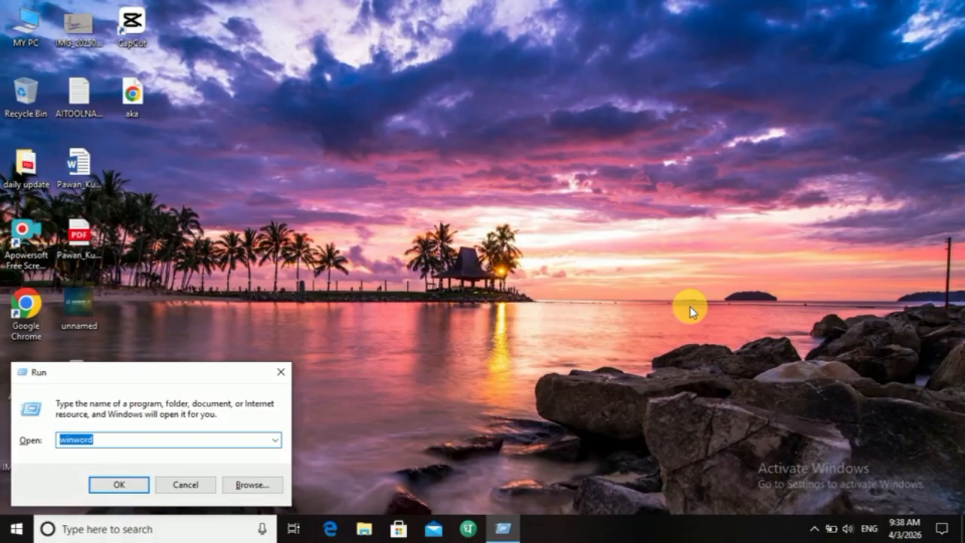
key(Return)
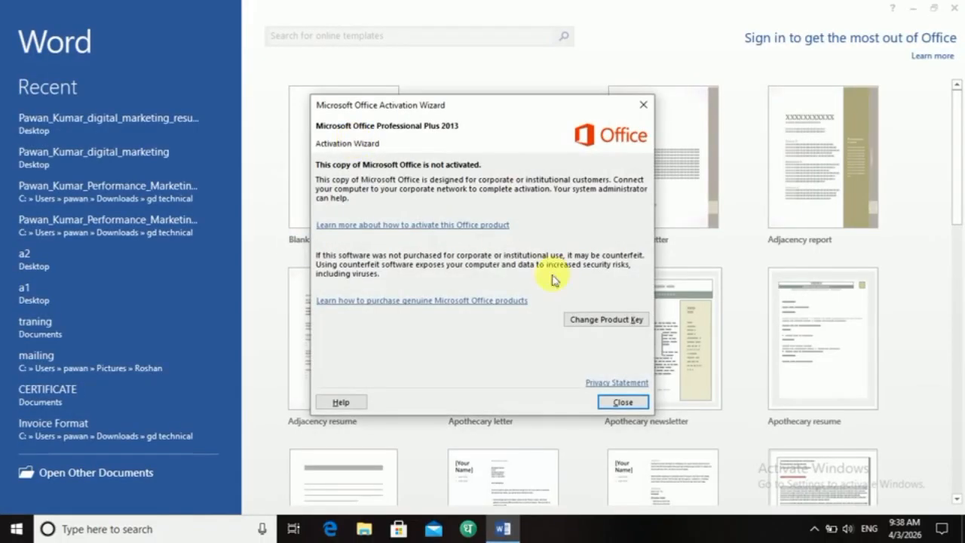
click(620, 400)
click(342, 159)
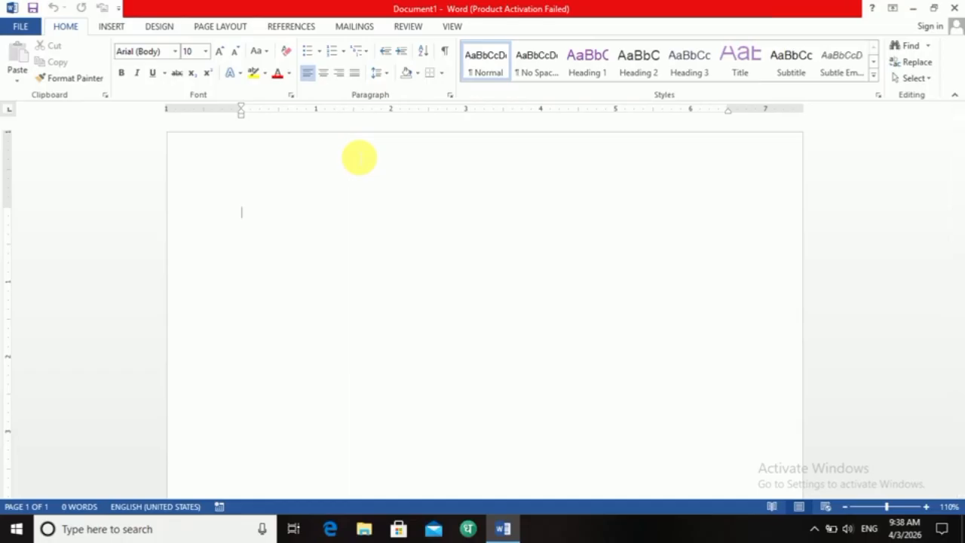
Restore the new blank document's window down to a smaller size and maximize it again.
key(alt+space)
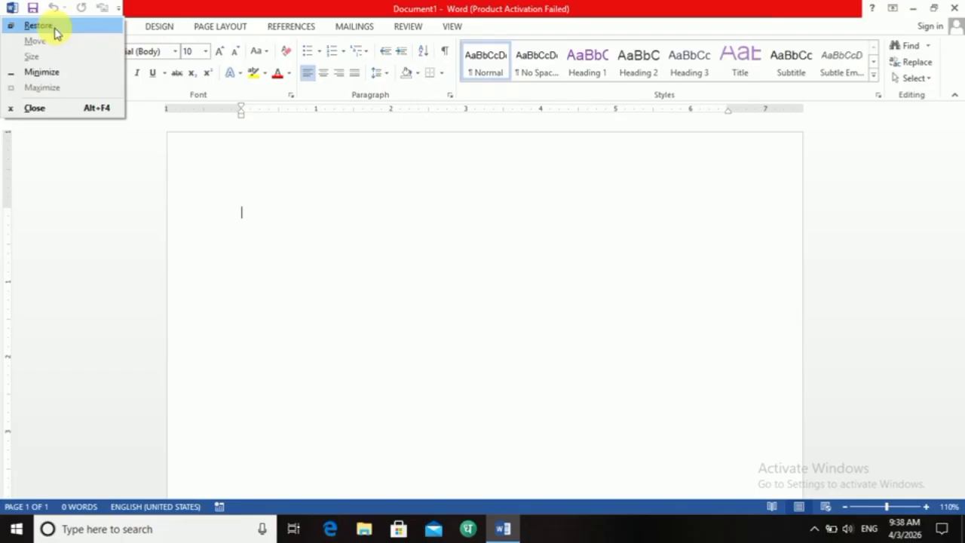
click(40, 26)
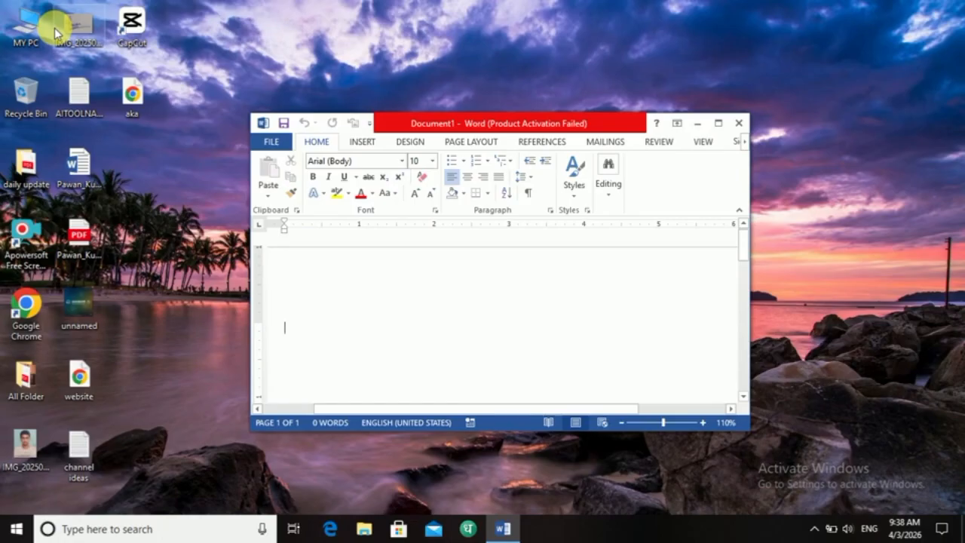
key(alt+space)
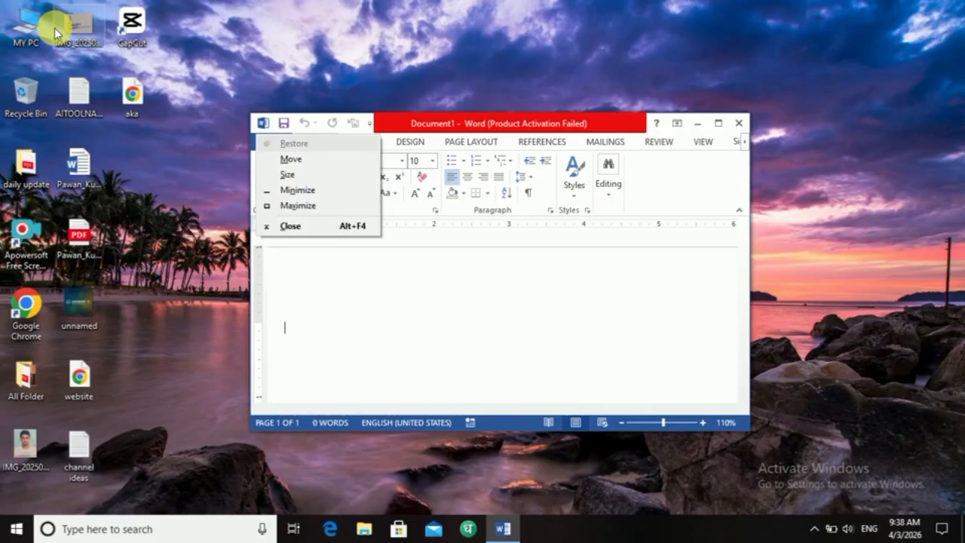
key(x)
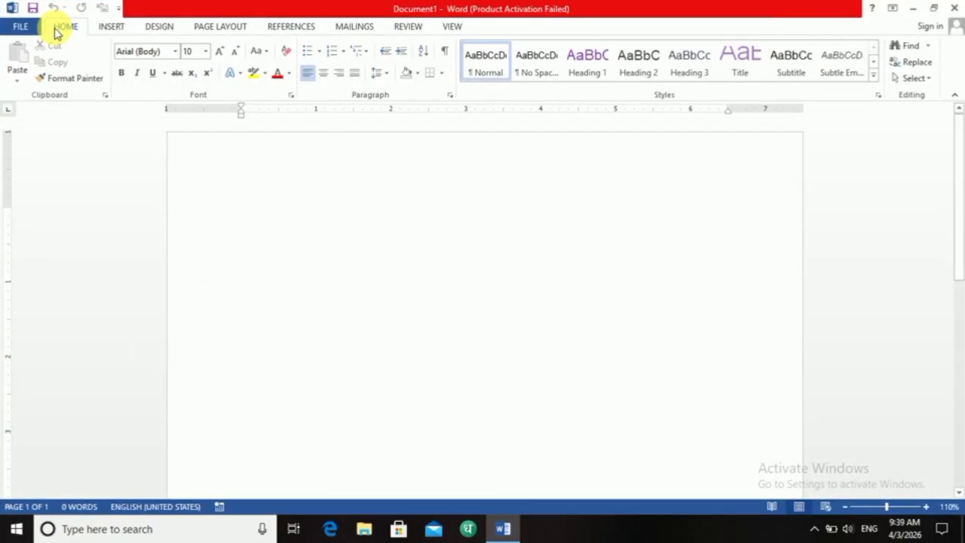
Examine the window control commands Restore, Move, Size, Minimize, Maximize and Close without applying any of them.
key(alt+space)
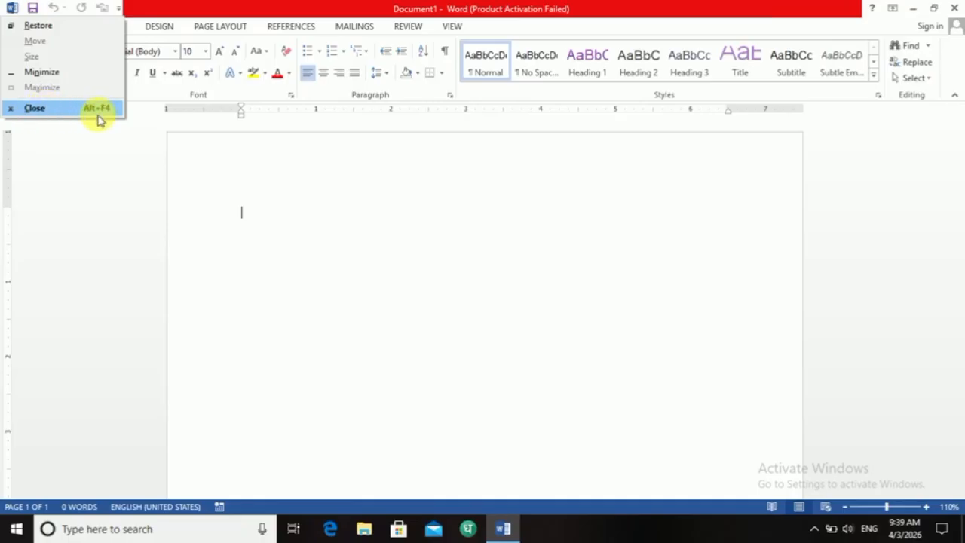
click(287, 200)
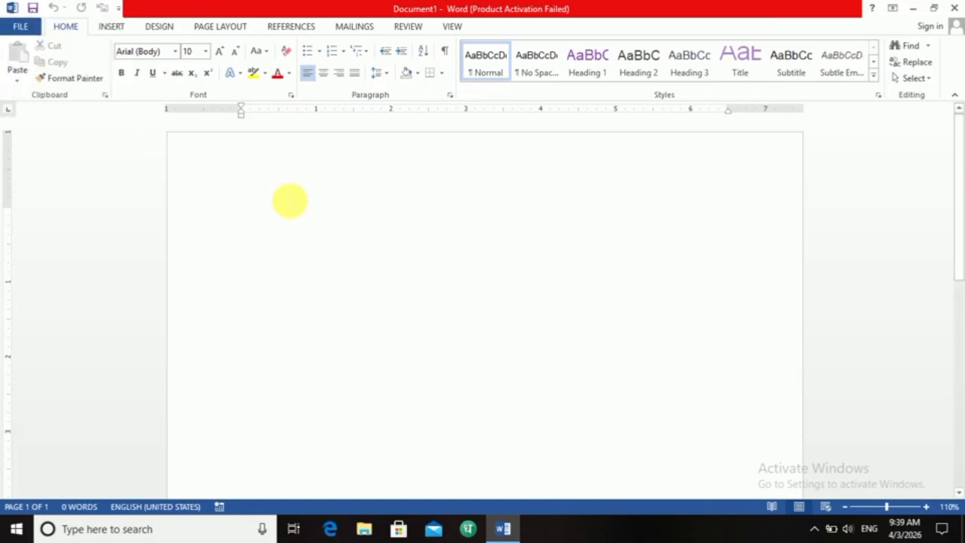
key(alt+space)
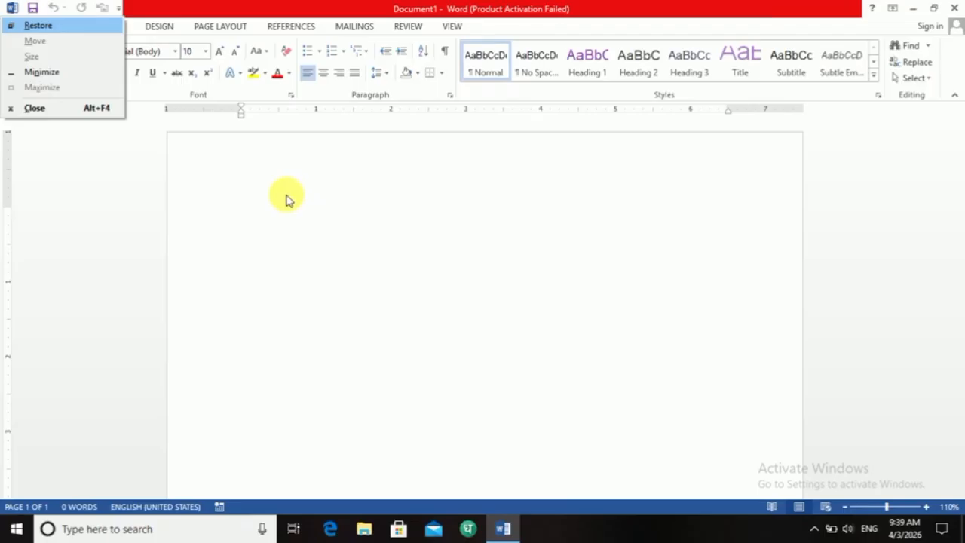
click(291, 199)
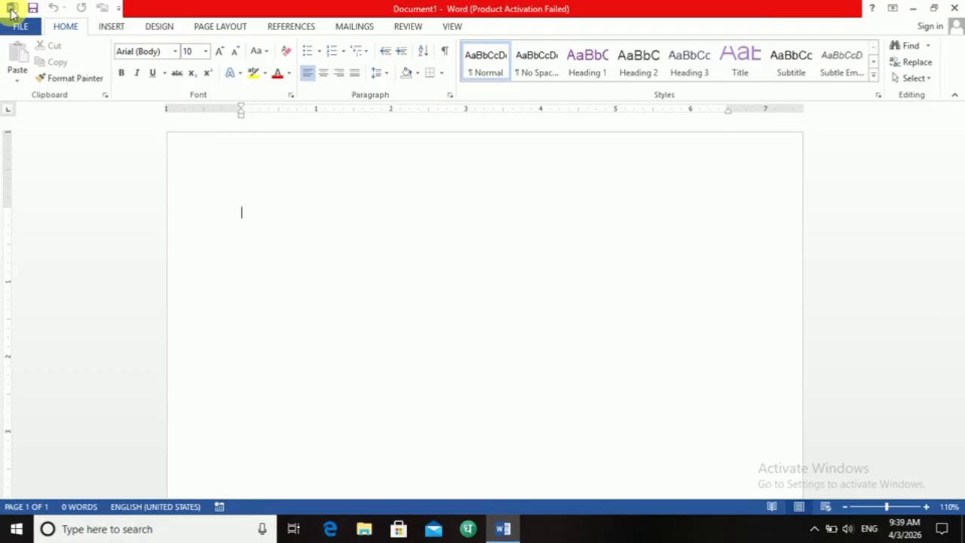
click(11, 13)
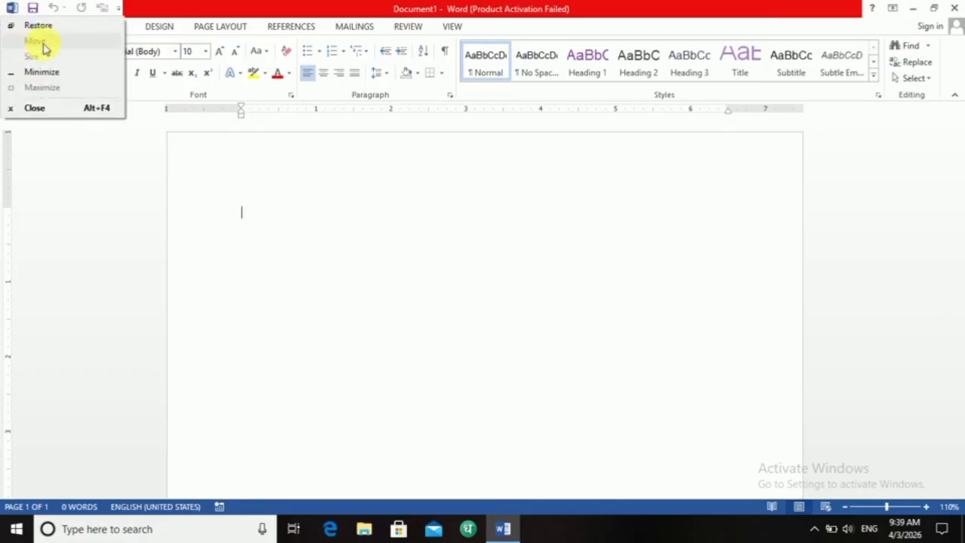
click(324, 226)
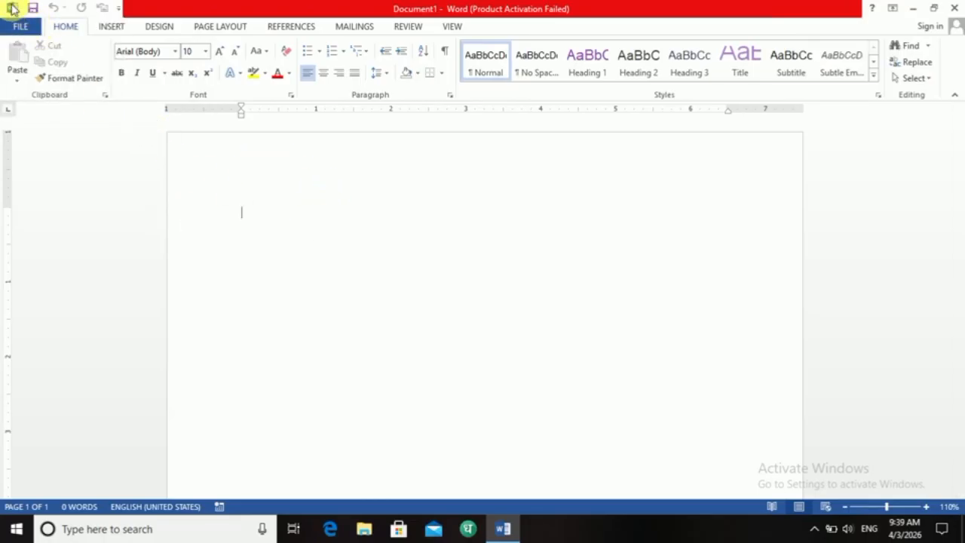
click(11, 9)
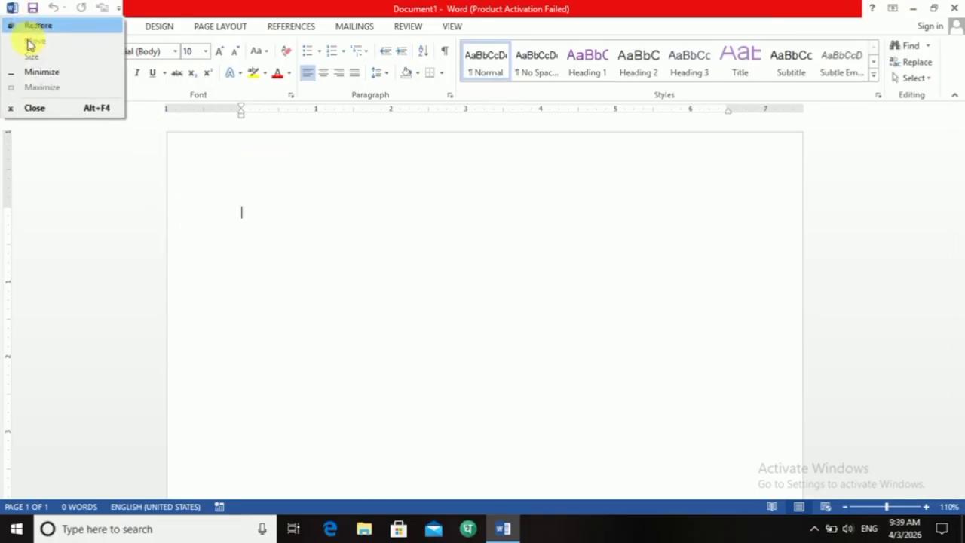
click(341, 259)
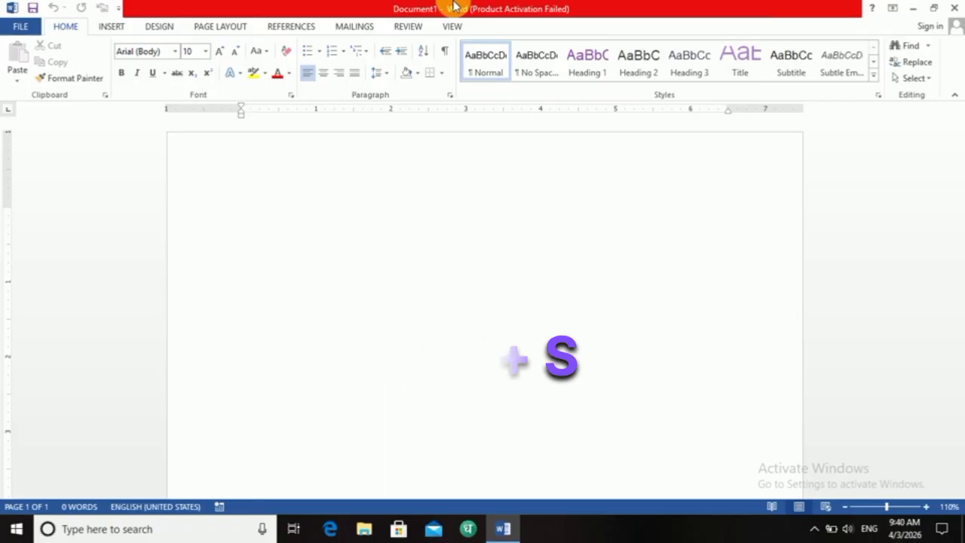
Save the blank document to the Desktop as a Word Document named with the person's first name, and close it.
key(ctrl+s)
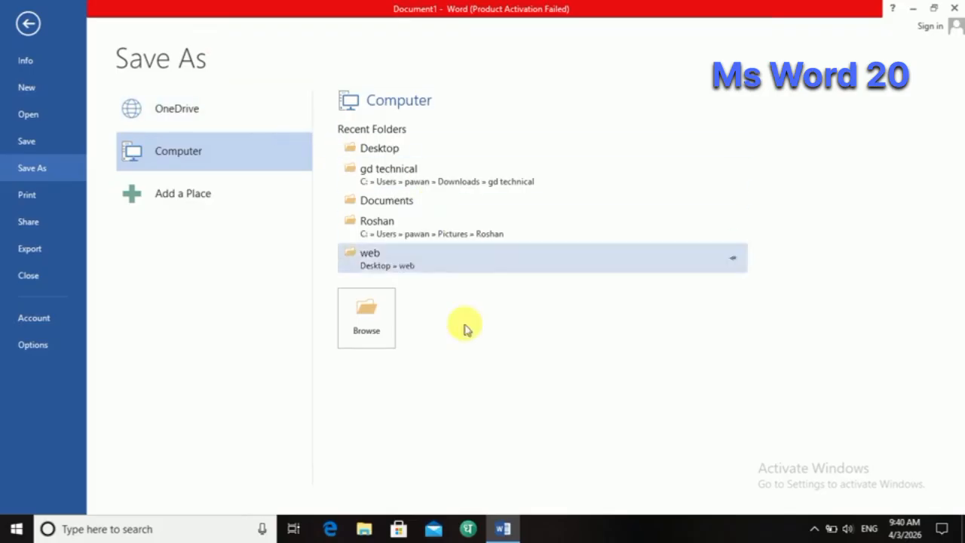
click(370, 321)
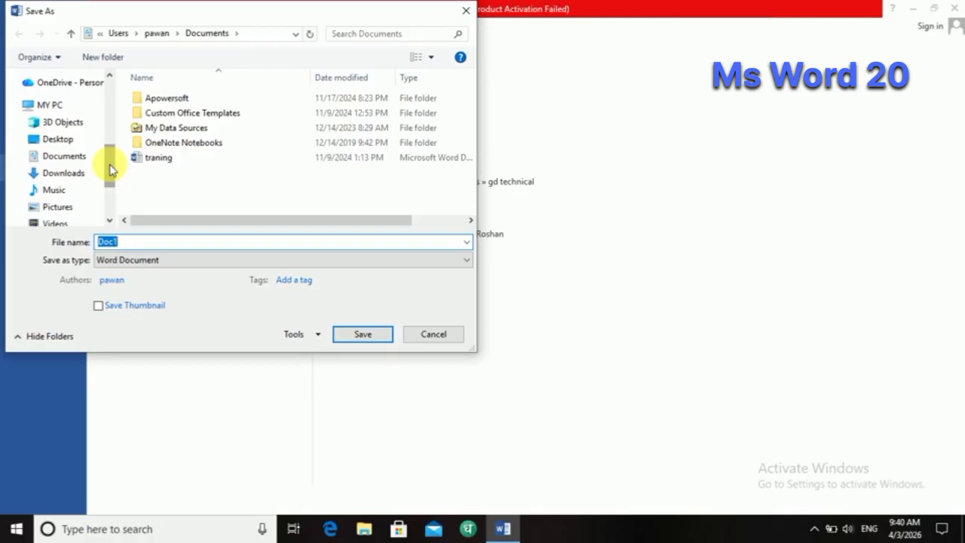
mouse_move(109, 170)
mouse_down()
mouse_move(108, 129)
mouse_move(108, 168)
mouse_up()
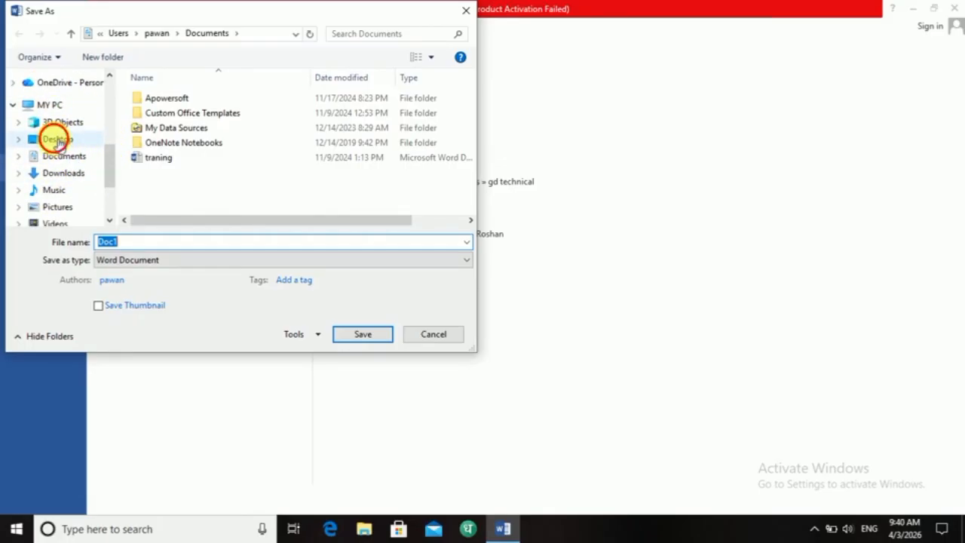
click(58, 142)
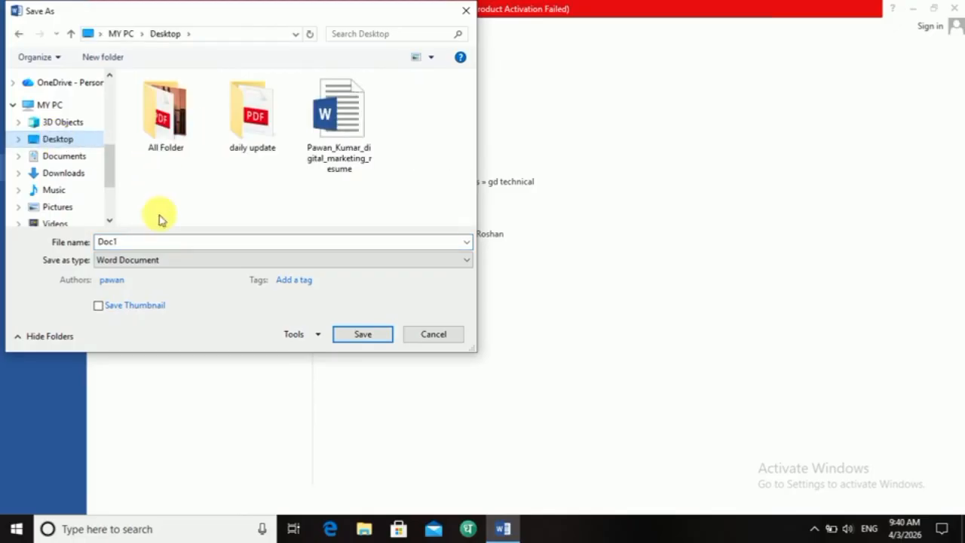
double_click(146, 242)
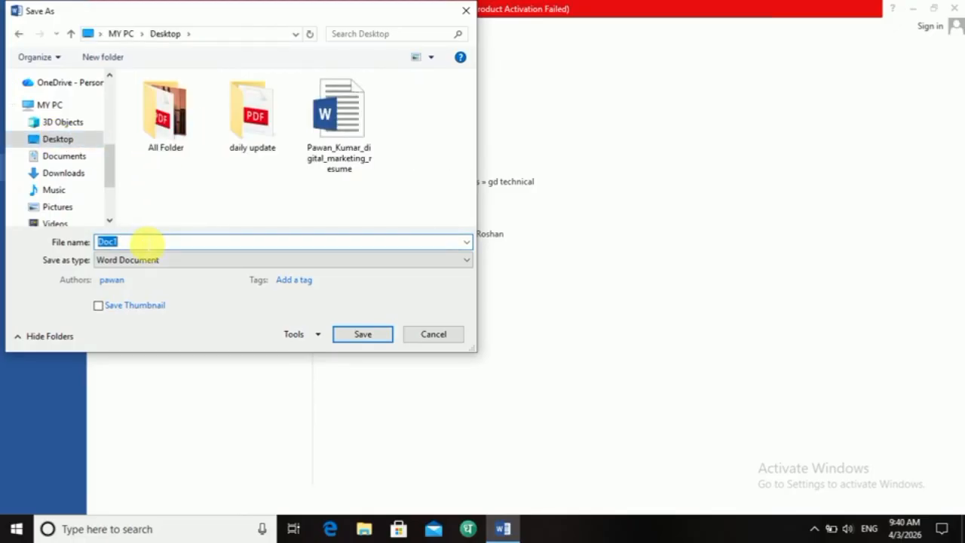
key(BackSpace)
text(roshan)
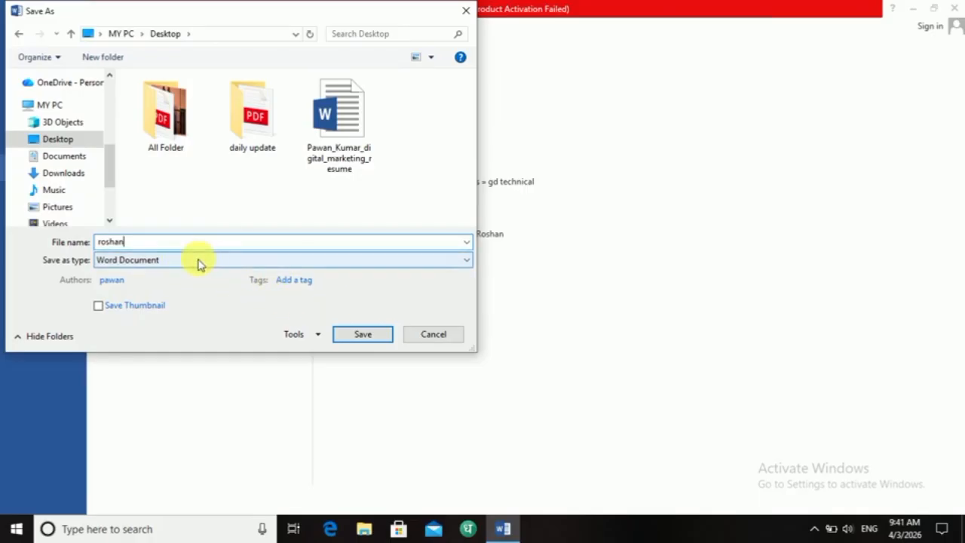
click(362, 337)
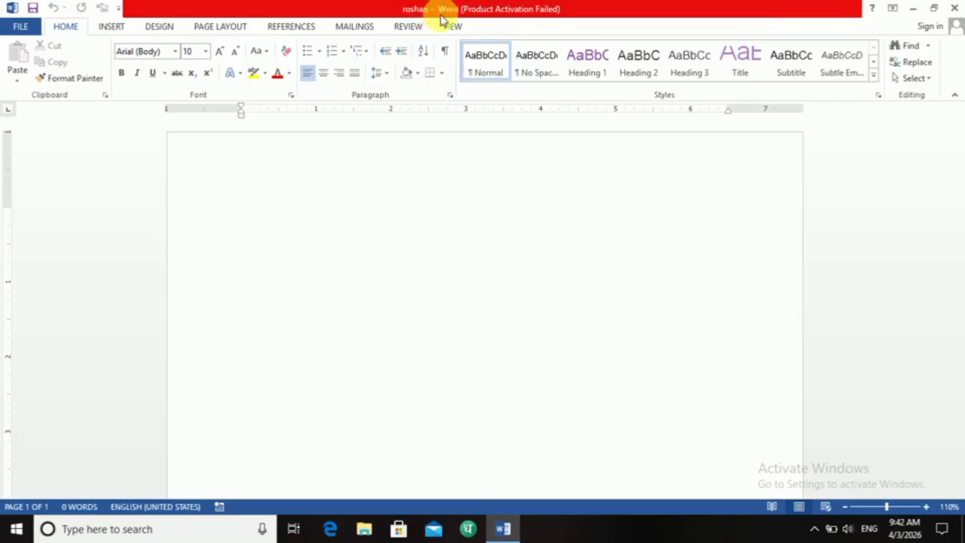
click(954, 7)
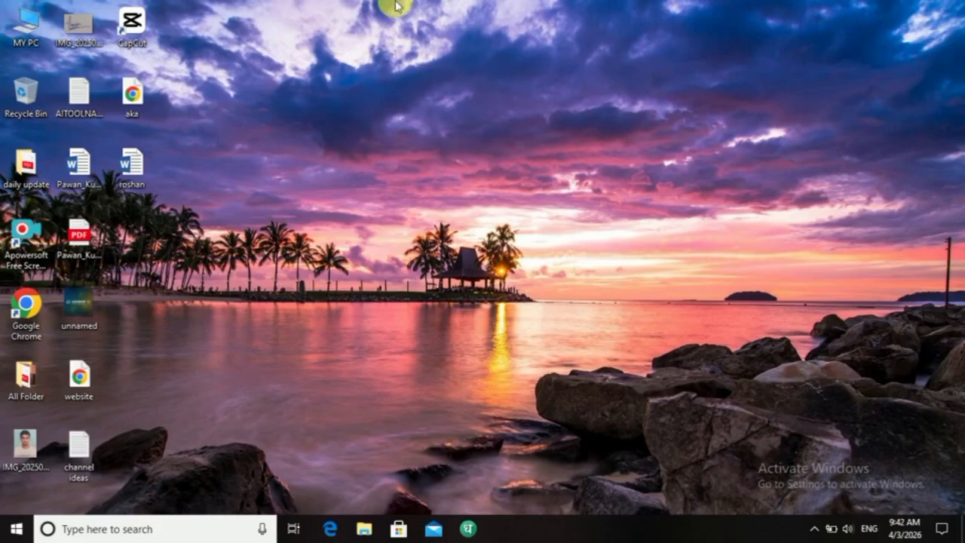
Check the file type and extension of the newly saved document in its desktop file properties, and close them.
right_click(141, 167)
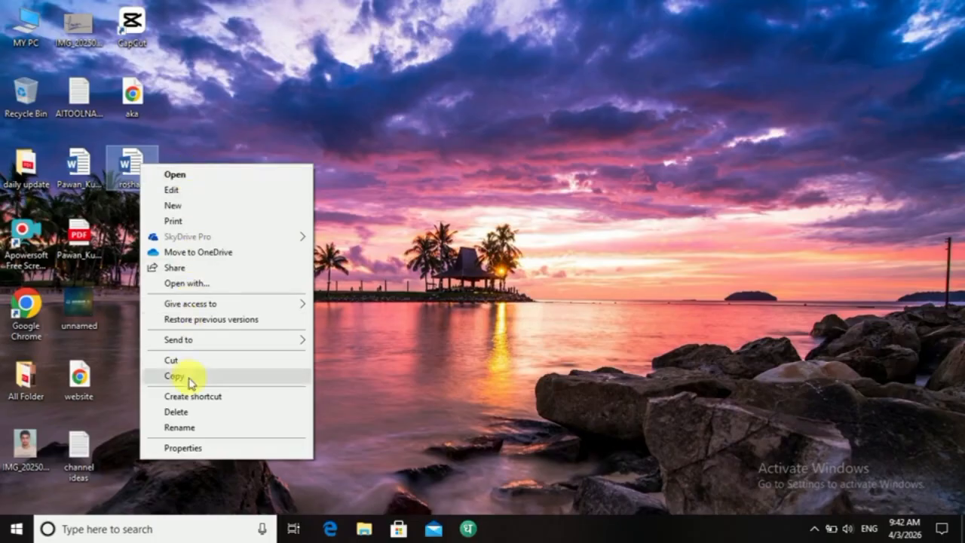
click(192, 449)
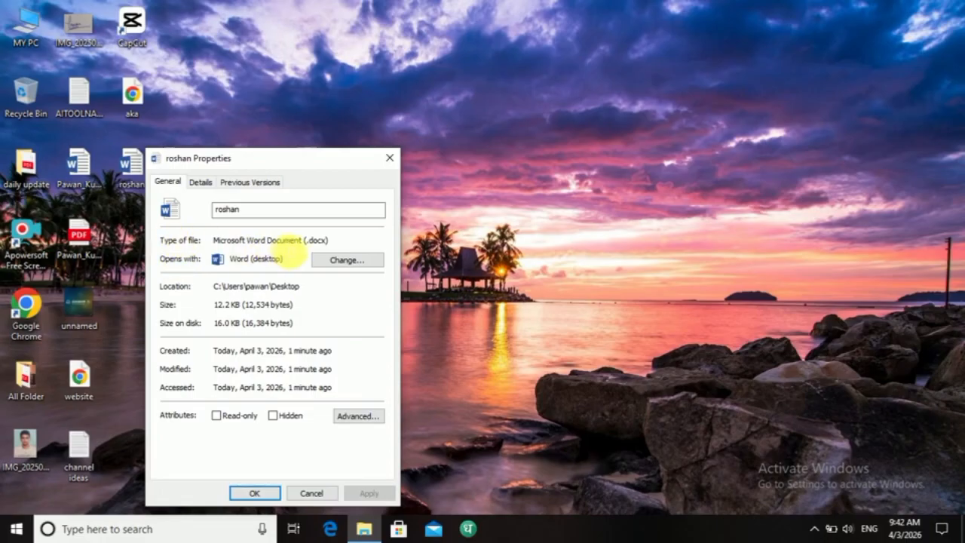
double_click(315, 242)
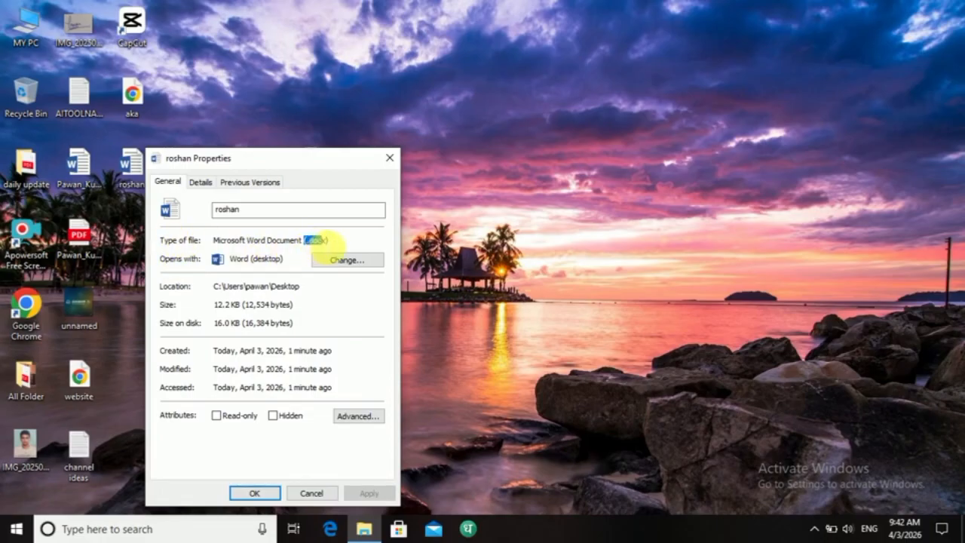
click(343, 241)
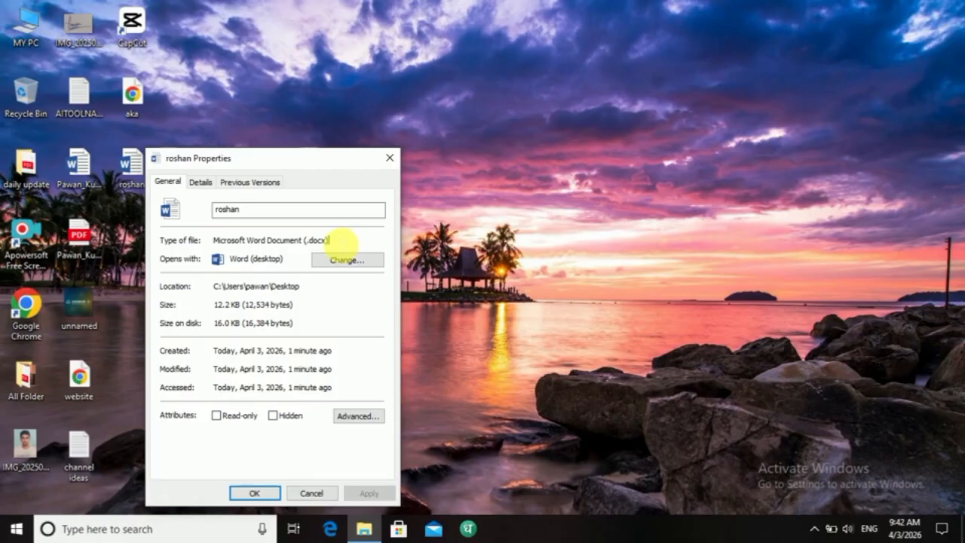
click(388, 159)
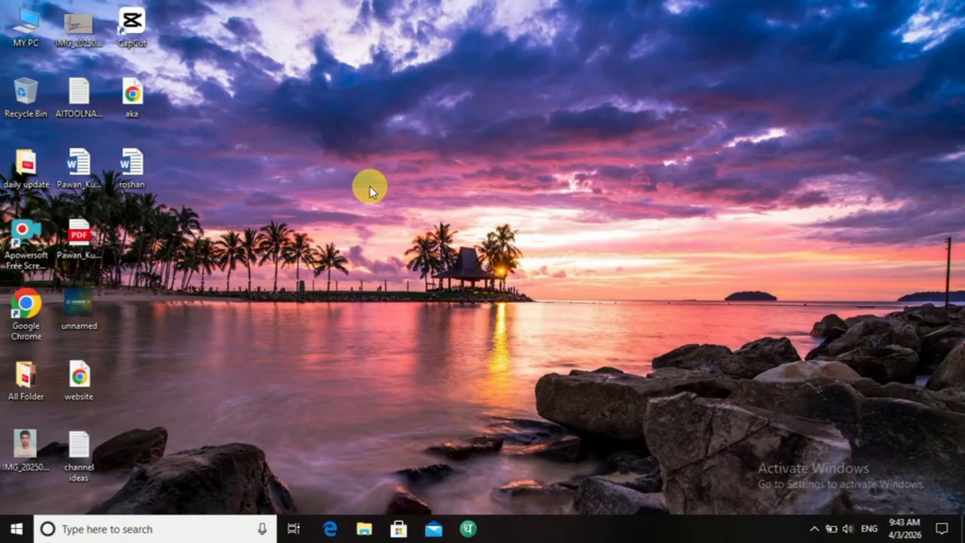
Open the saved Word document from the desktop and look through its Home, Insert and Design command sets, returning to Home.
double_click(133, 160)
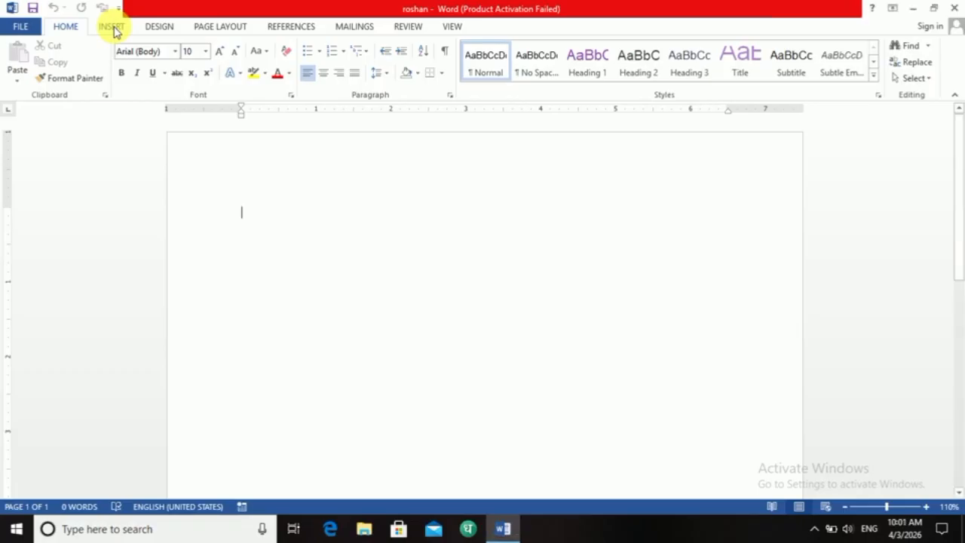
click(111, 27)
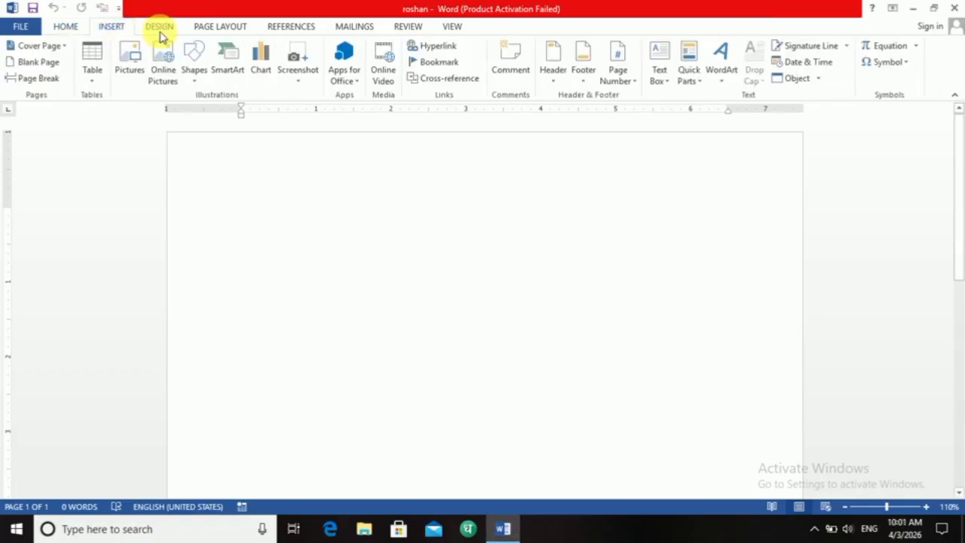
click(158, 31)
click(108, 29)
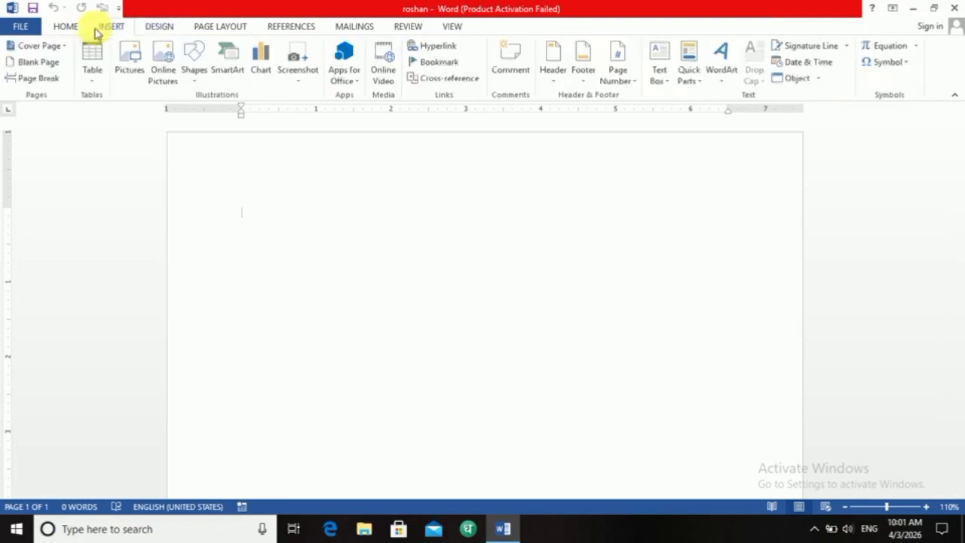
click(65, 30)
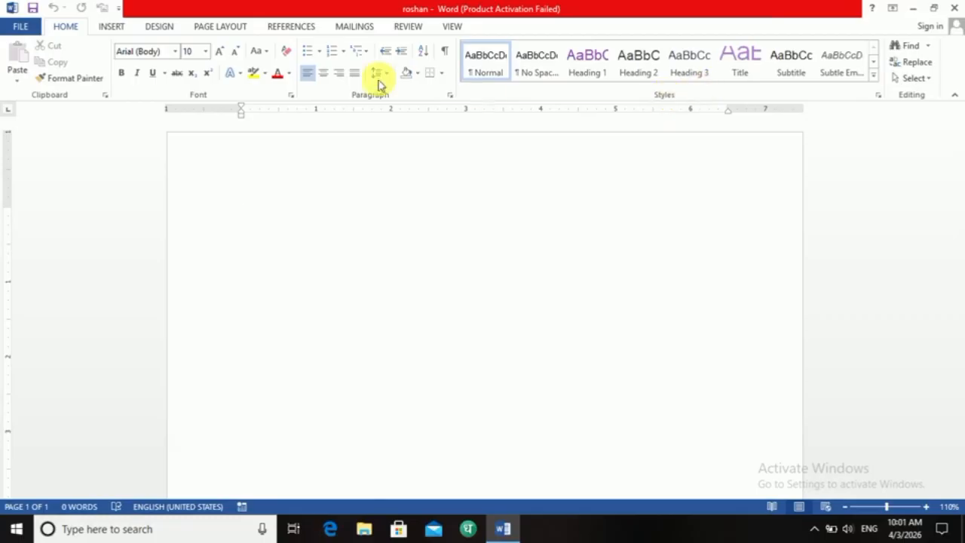
click(111, 26)
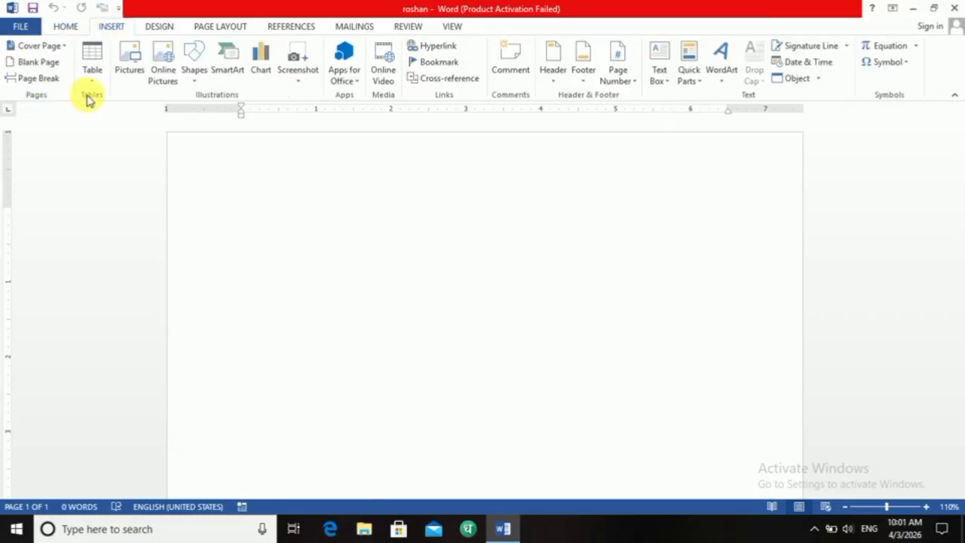
click(70, 26)
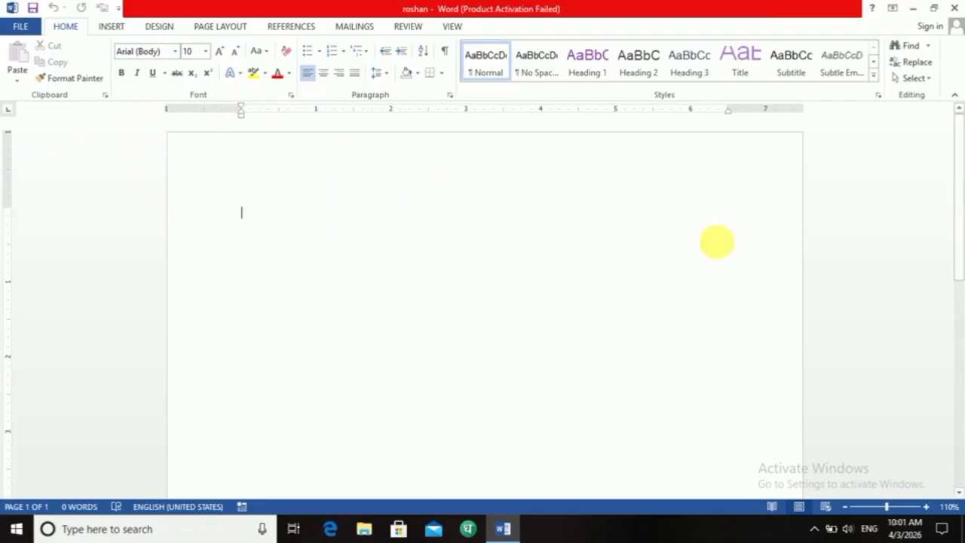
Enter four lines of sample text on the blank page: "dsjfhsdjhf s dfdshfjhf sjhsdkjfhkjds kjdsh f", "jfhjsdhfkj", "djhf df" and "dlf".
mouse_move(956, 260)
mouse_down()
mouse_move(958, 446)
mouse_move(958, 250)
mouse_up()
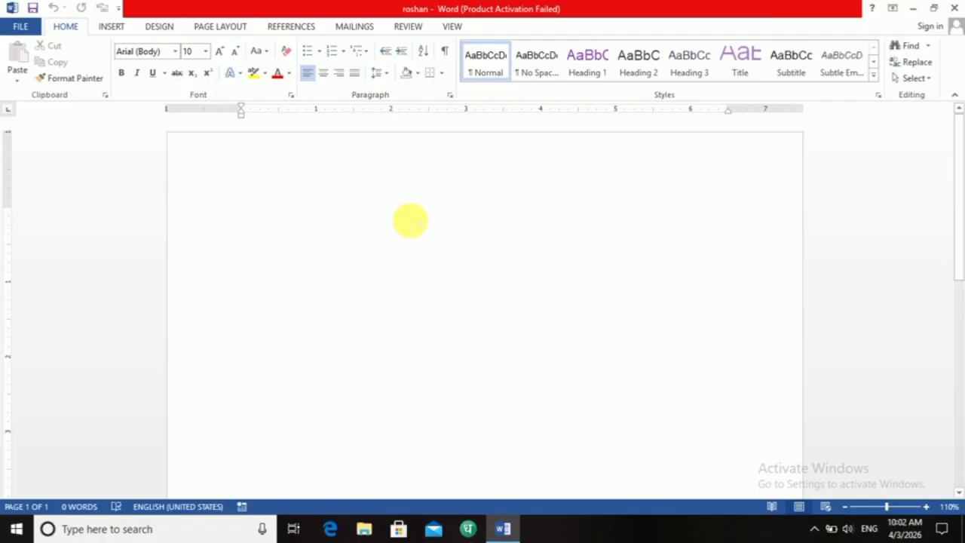
text(dsjfhsdjhf)
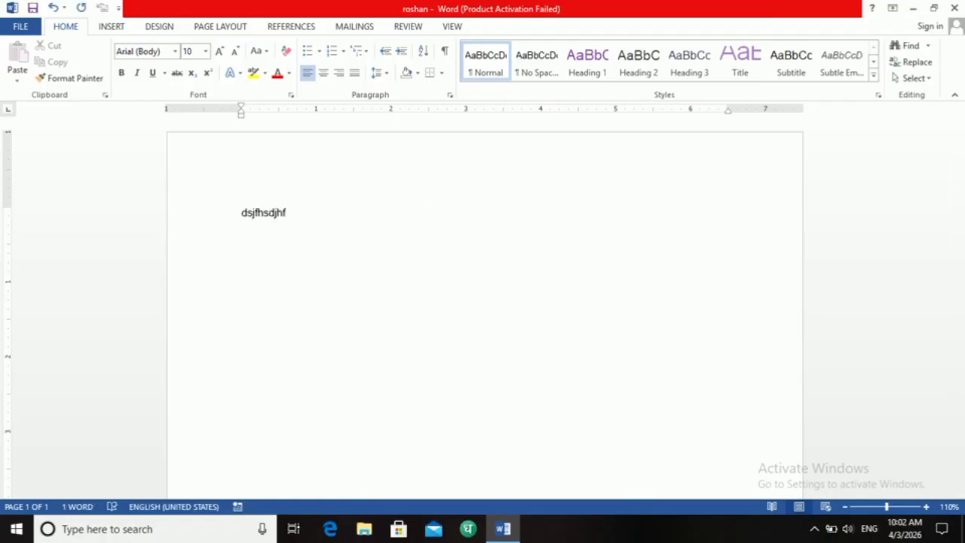
text( s dfdshfjhf sjhsdkjfhkjds)
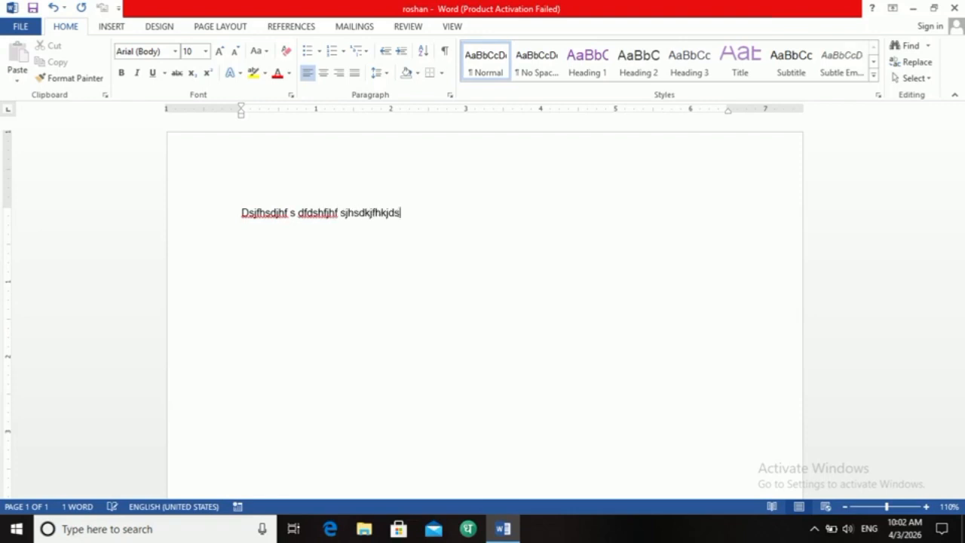
text( kjdsh f)
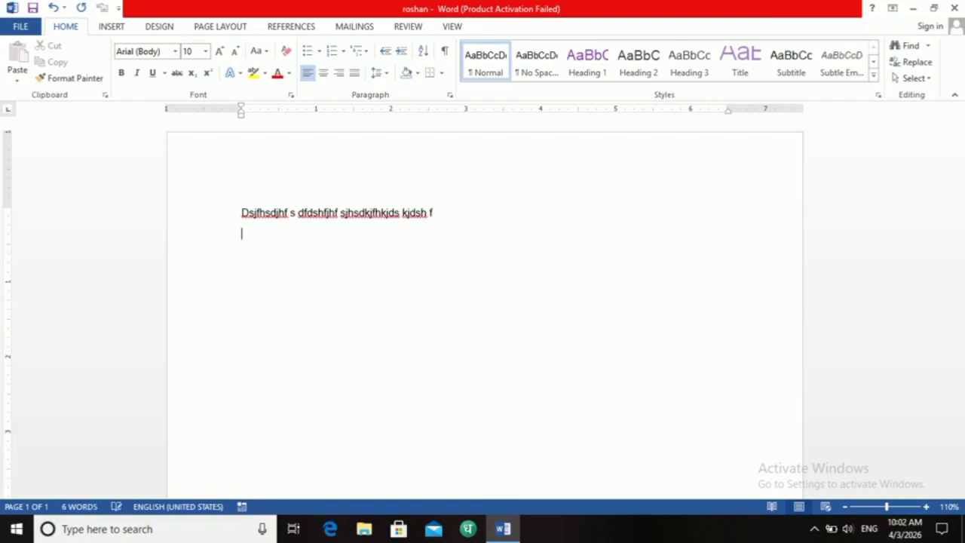
text(jfhjsdhfkj)
key(Return)
text(djhf)
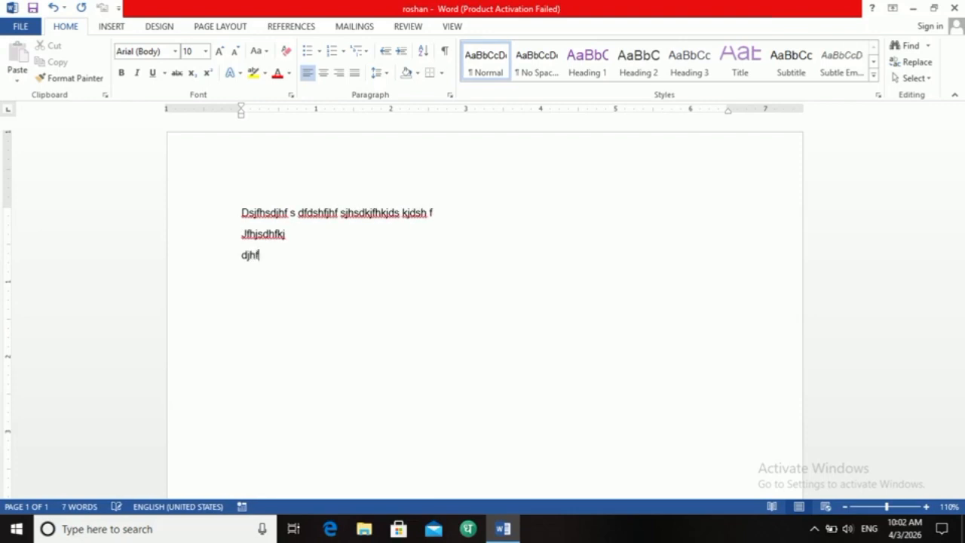
text( dfdlf)
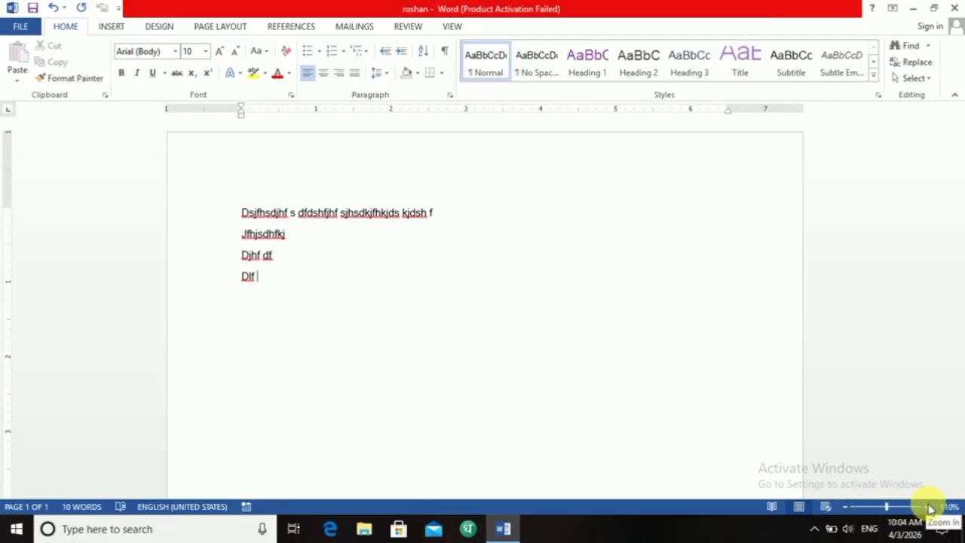
Zoom the document in to 150% in 10% increments and back out to 110%.
click(925, 506)
click(925, 506)
click(926, 507)
click(925, 506)
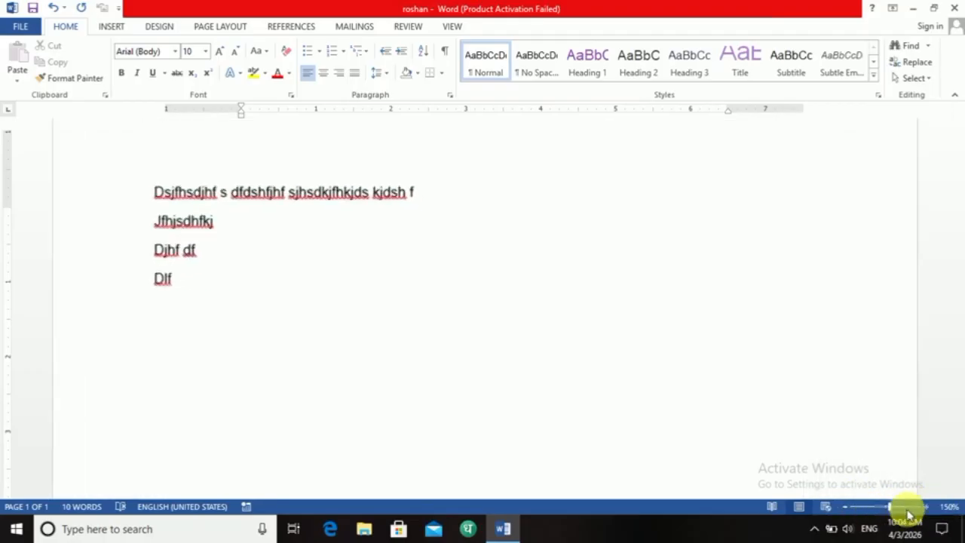
click(845, 506)
click(845, 507)
click(845, 507)
click(845, 506)
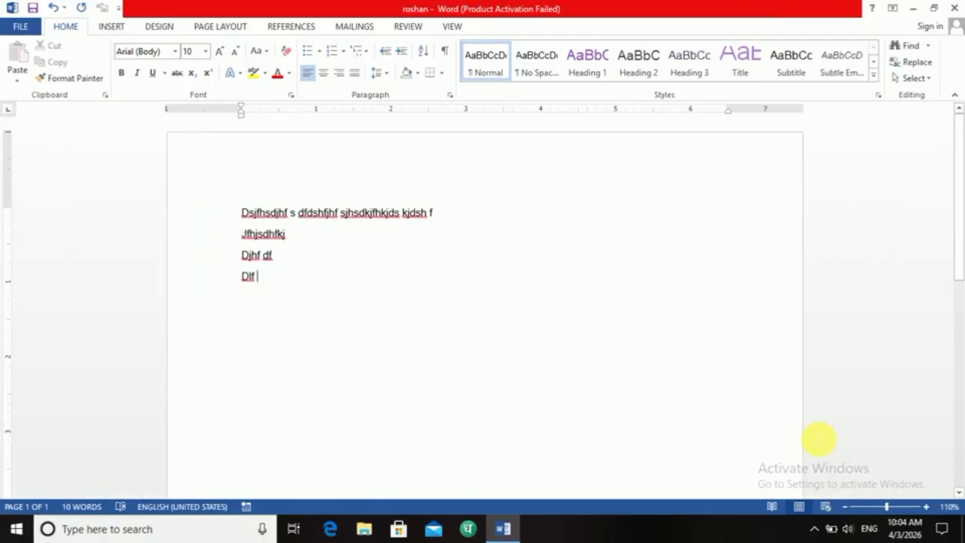
Zoom the page smoothly in and out several times, up to 170%, finishing at 100%.
ctrl+scroll(716, 354, up, 8)
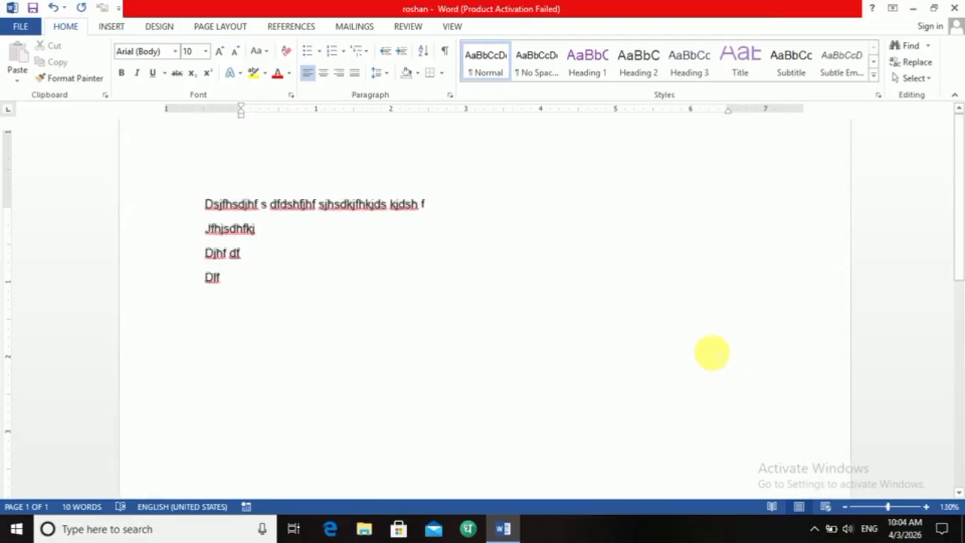
ctrl+scroll(711, 352, down, 8)
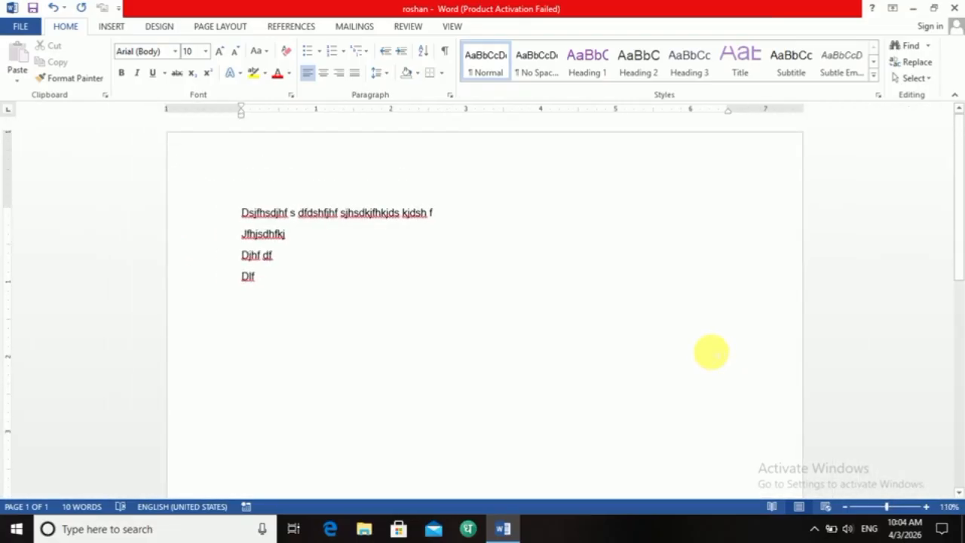
ctrl+scroll(711, 352, up, 3)
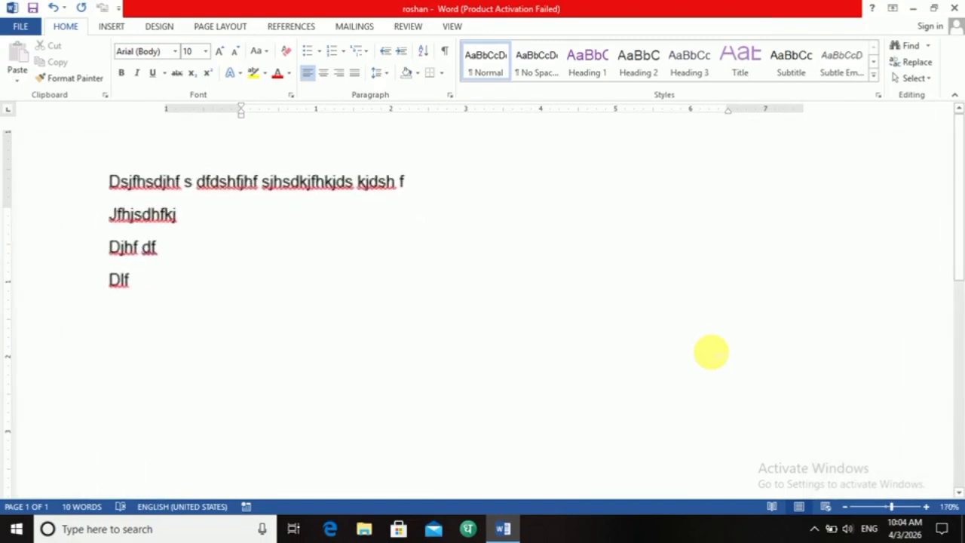
ctrl+scroll(711, 352, down, 4)
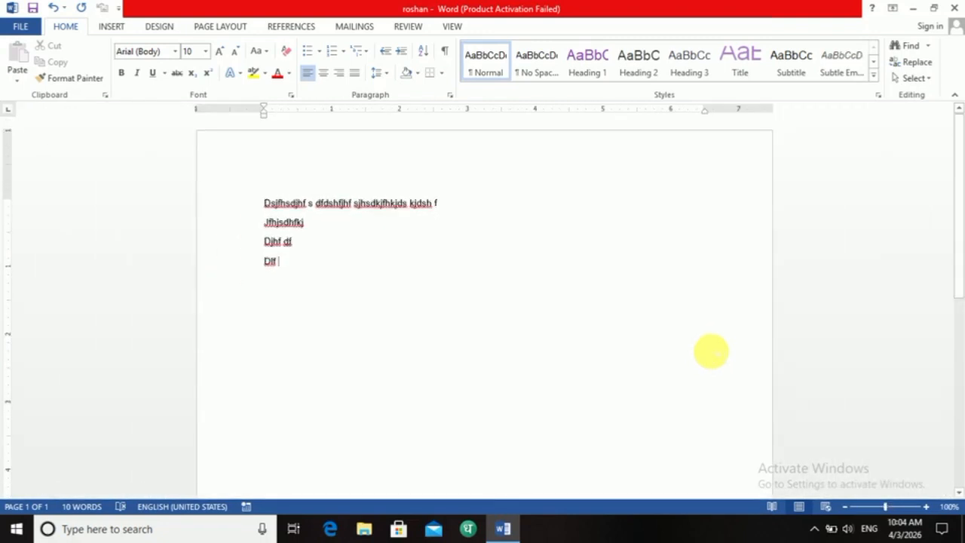
ctrl+scroll(711, 352, up, 2)
ctrl+scroll(723, 362, down, 1)
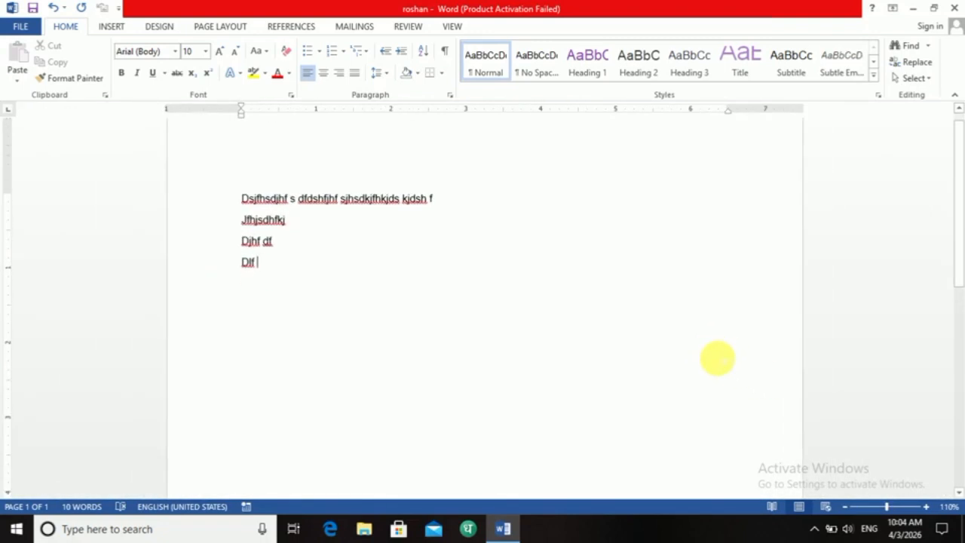
ctrl+scroll(741, 375, down, 1)
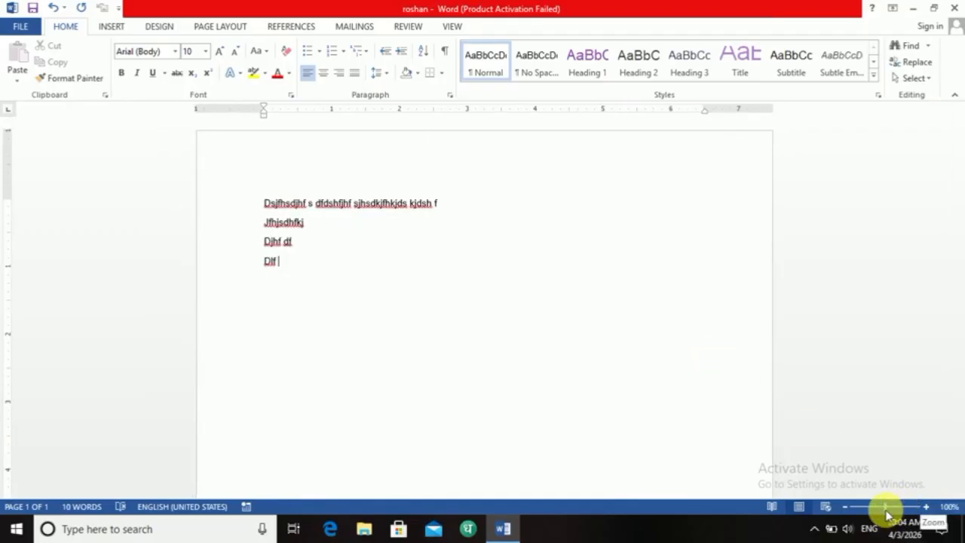
Take the document zoom through its extremes, down to 10% and up to 500%, and set it to 100%.
drag(886, 509, 847, 508)
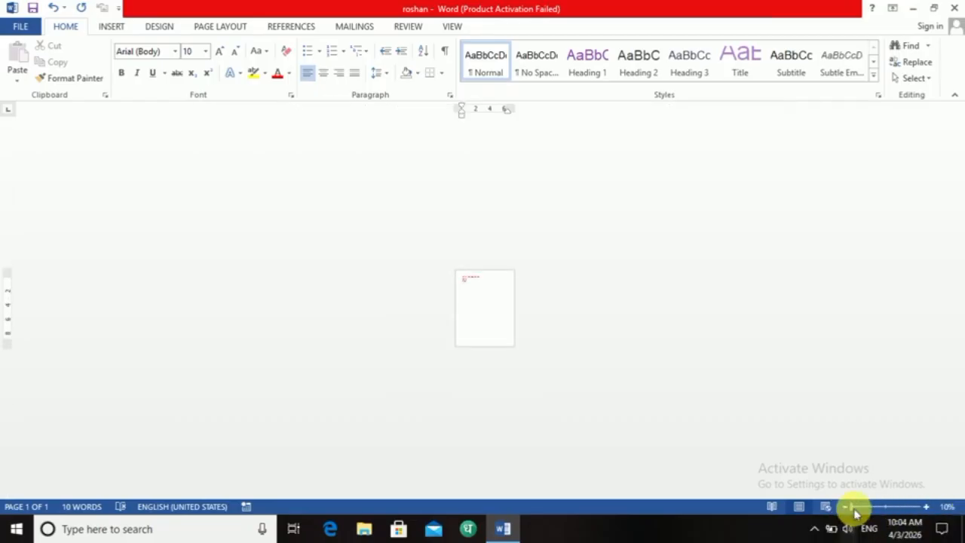
click(926, 507)
click(926, 507)
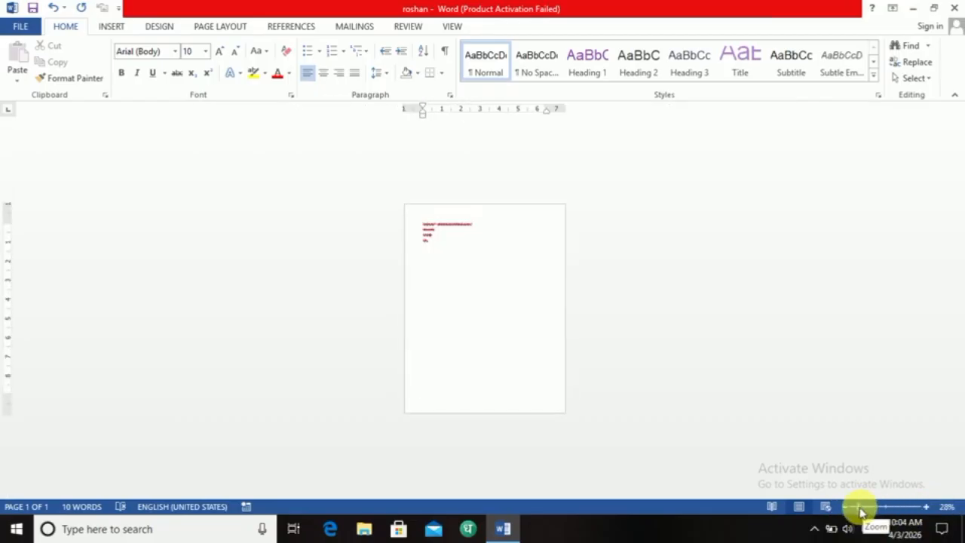
drag(871, 511, 925, 510)
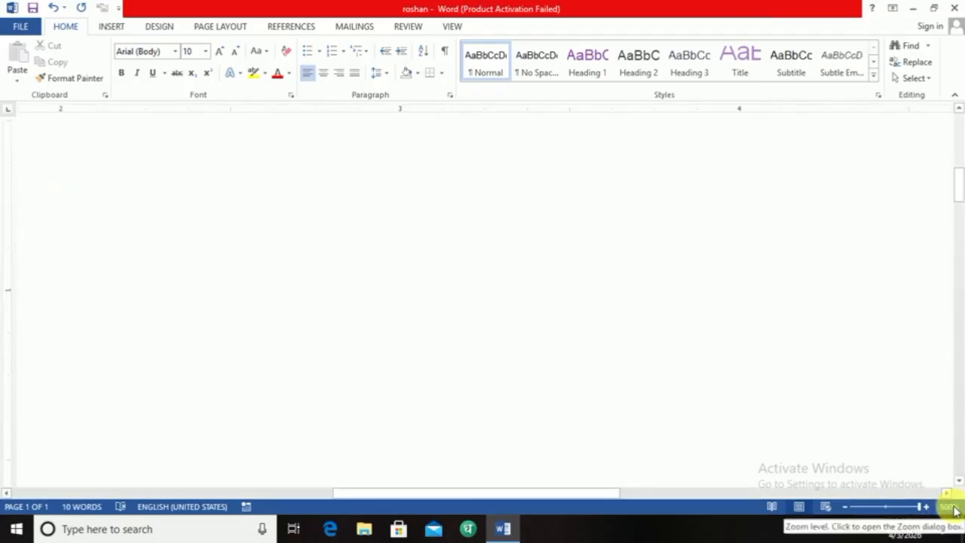
click(885, 510)
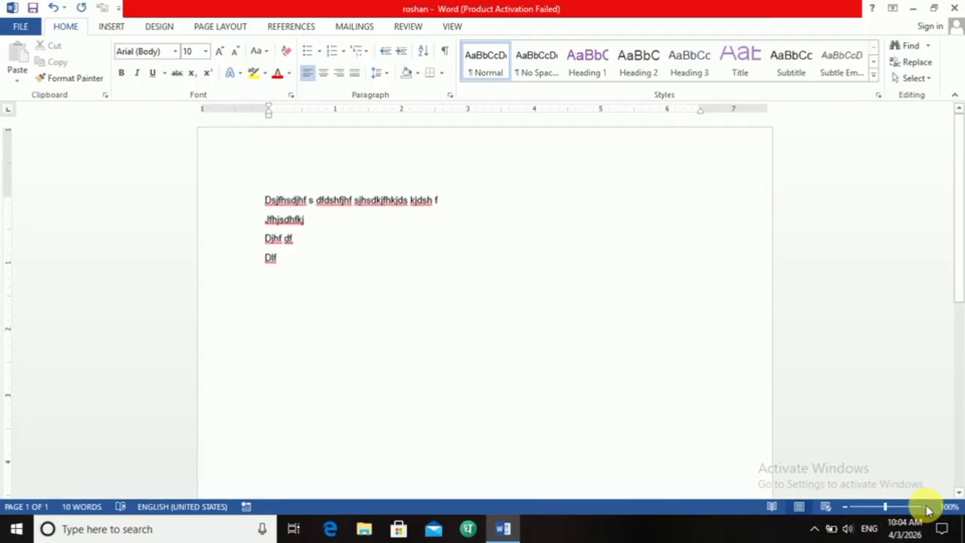